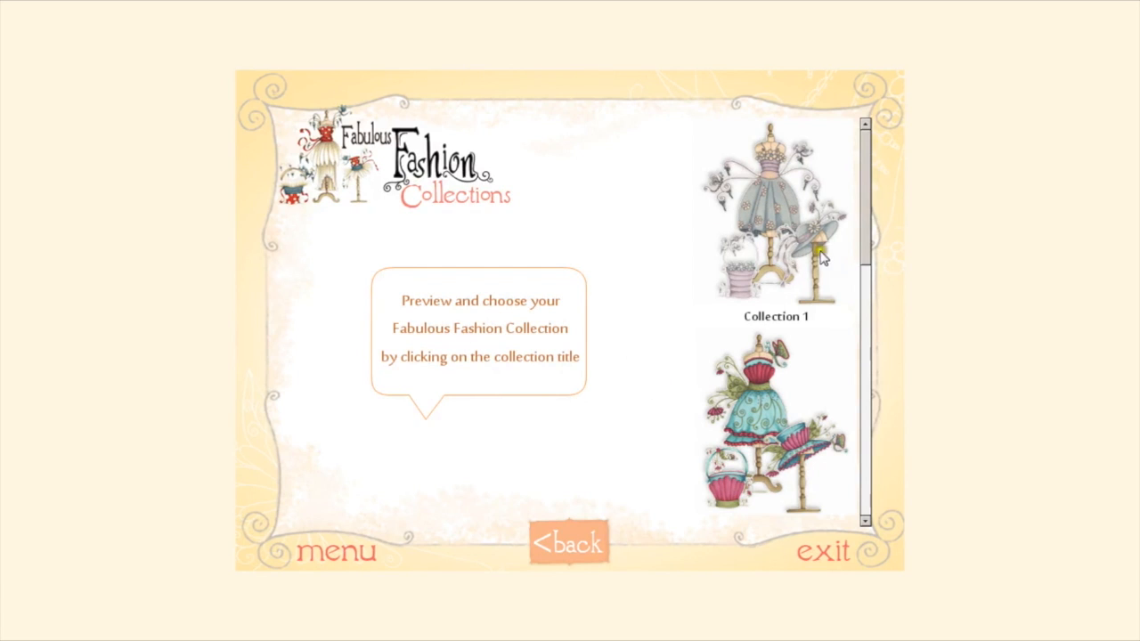
Find Collection 5 in the list of fashion collections and open it
mouse_move(868, 230)
mouse_down()
mouse_move(867, 335)
mouse_move(867, 278)
mouse_up()
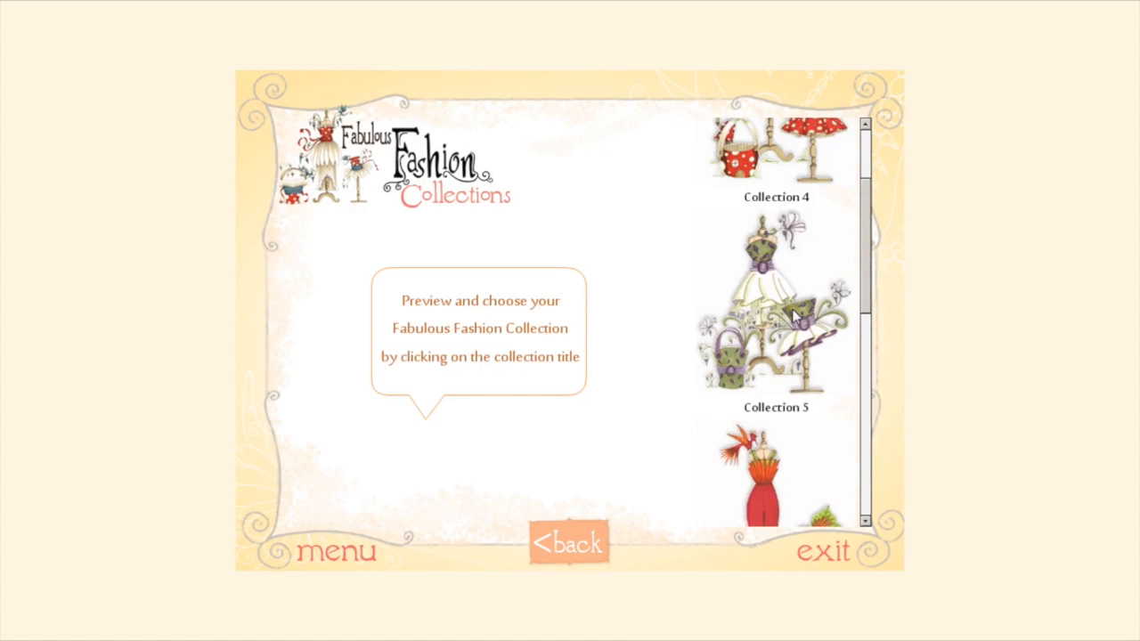
click(773, 410)
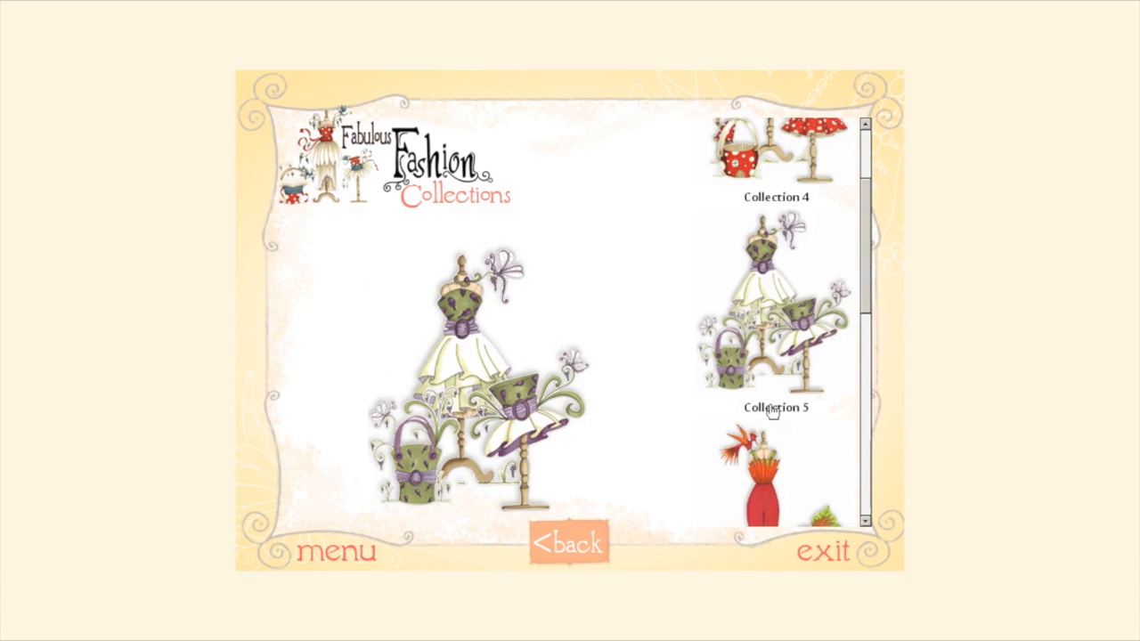
click(773, 410)
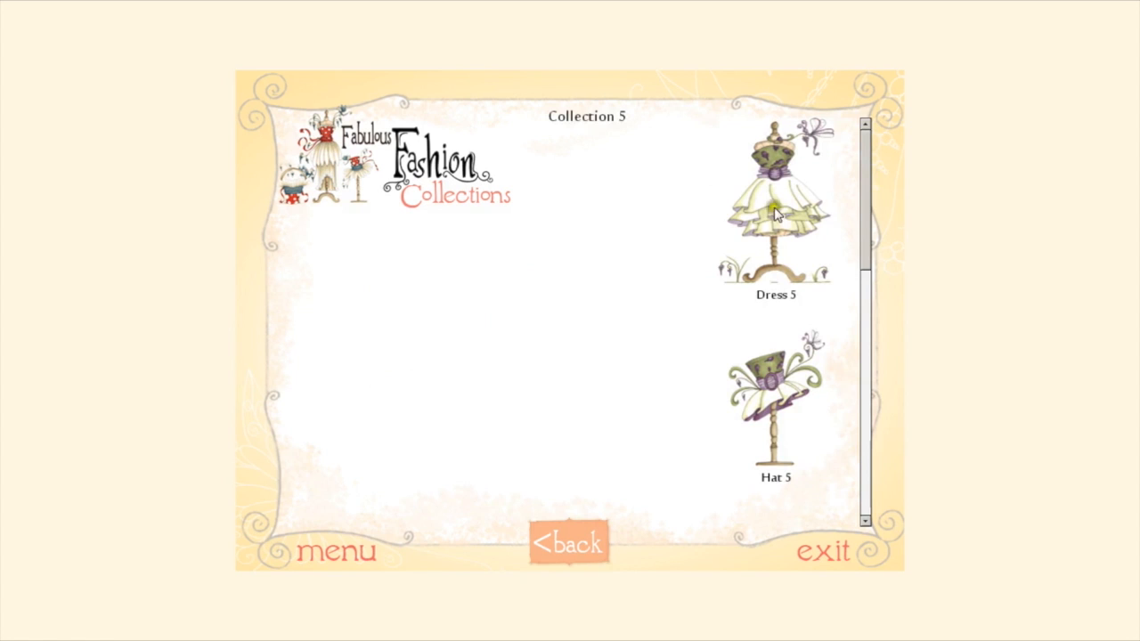
Browse the Collection 5 sheets and open the Dress & Hat Decoupage 5 sheet as a PDF
drag(871, 269, 869, 348)
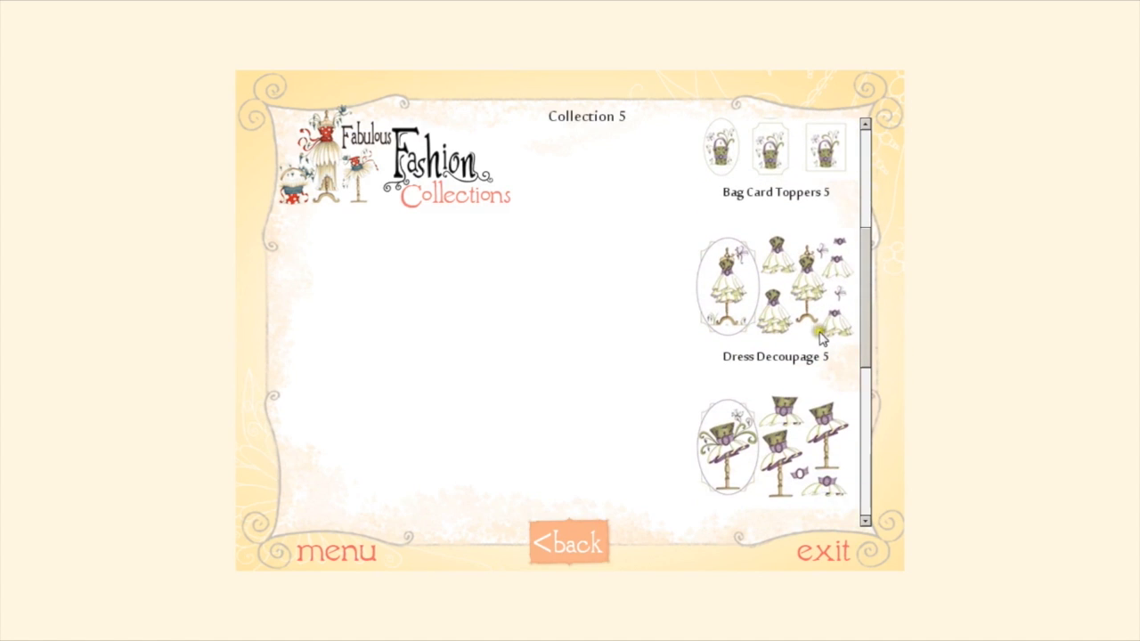
mouse_move(862, 354)
mouse_down()
mouse_move(866, 385)
mouse_move(865, 374)
mouse_up()
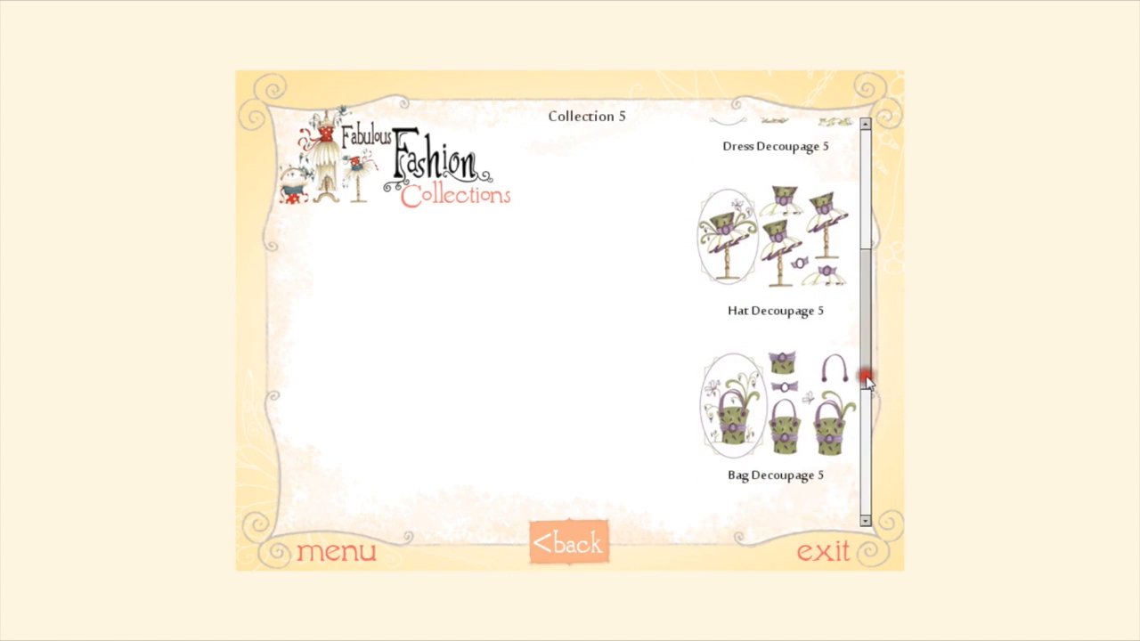
drag(860, 379, 864, 408)
click(797, 307)
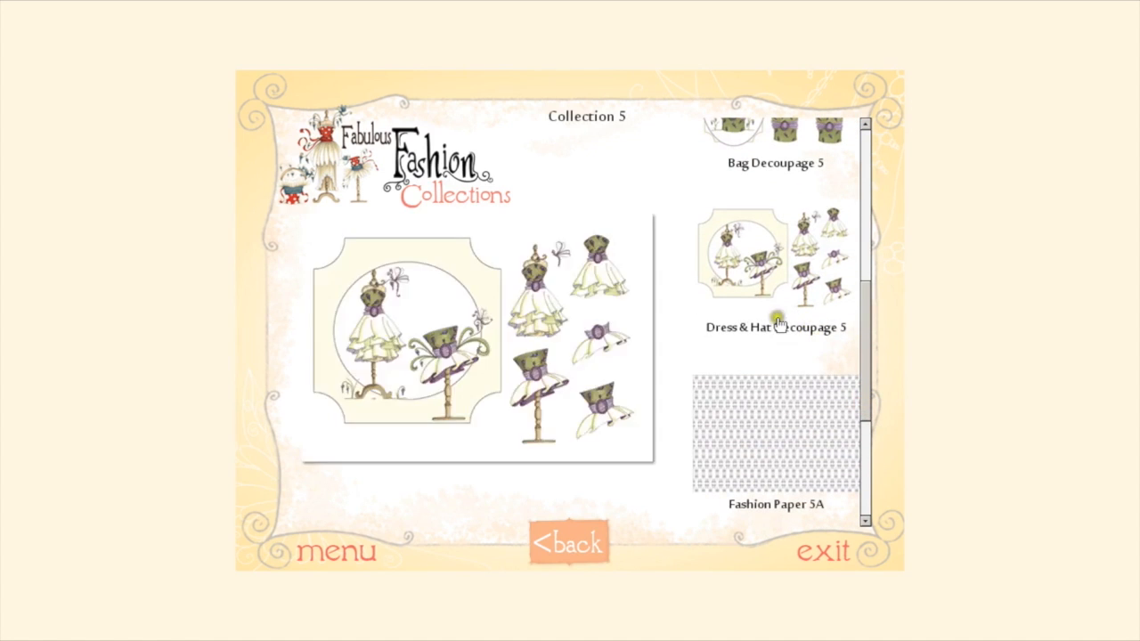
mouse_move(774, 332)
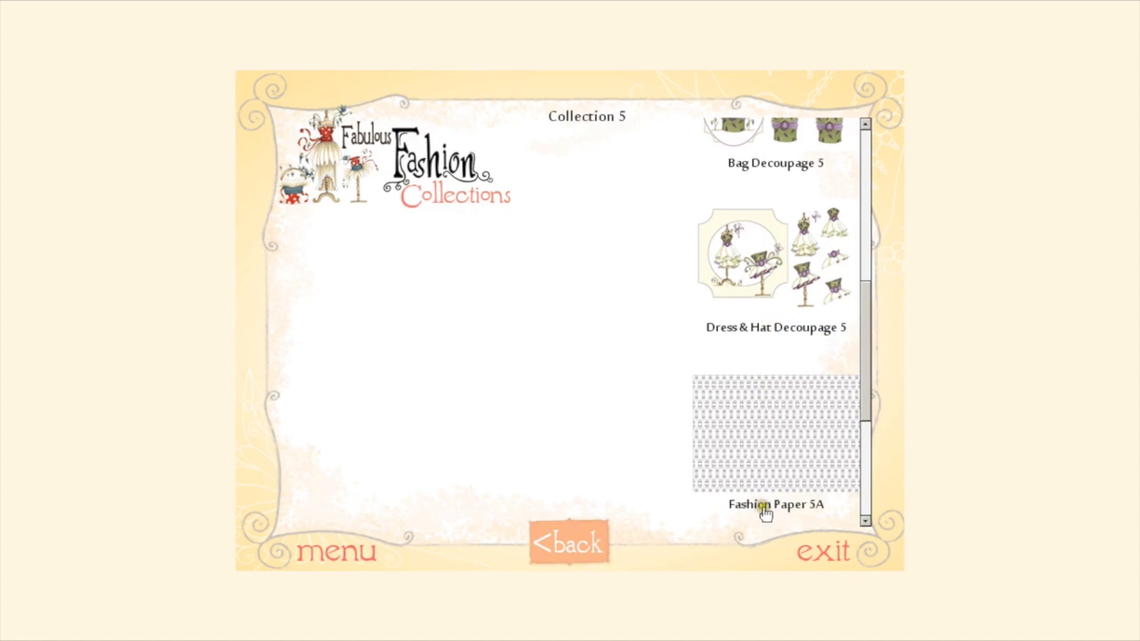
mouse_move(765, 514)
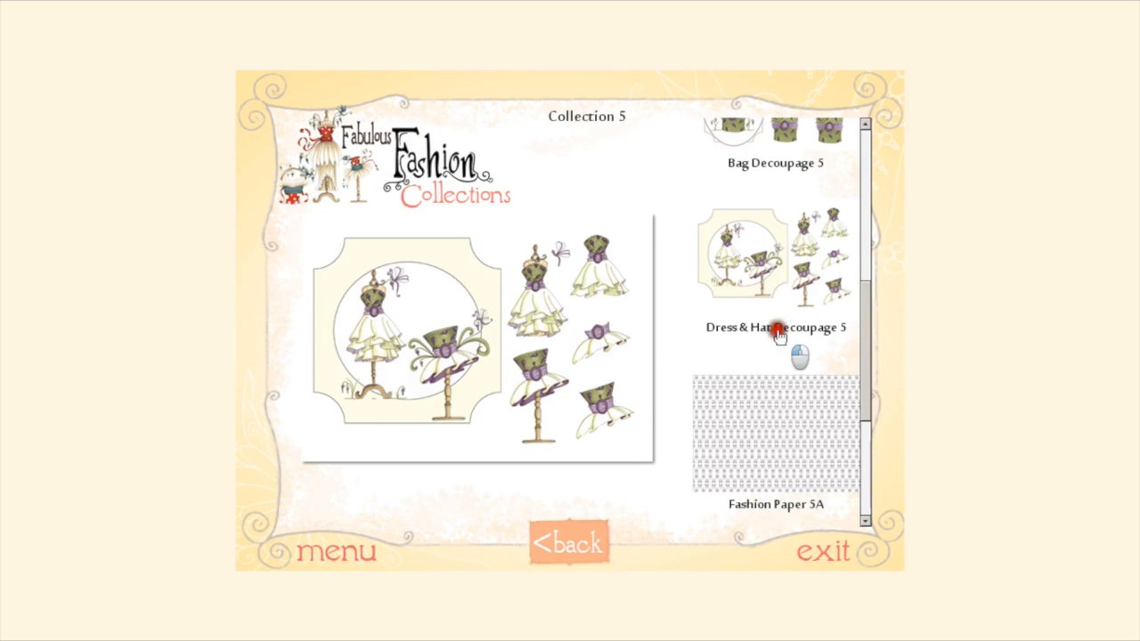
click(780, 332)
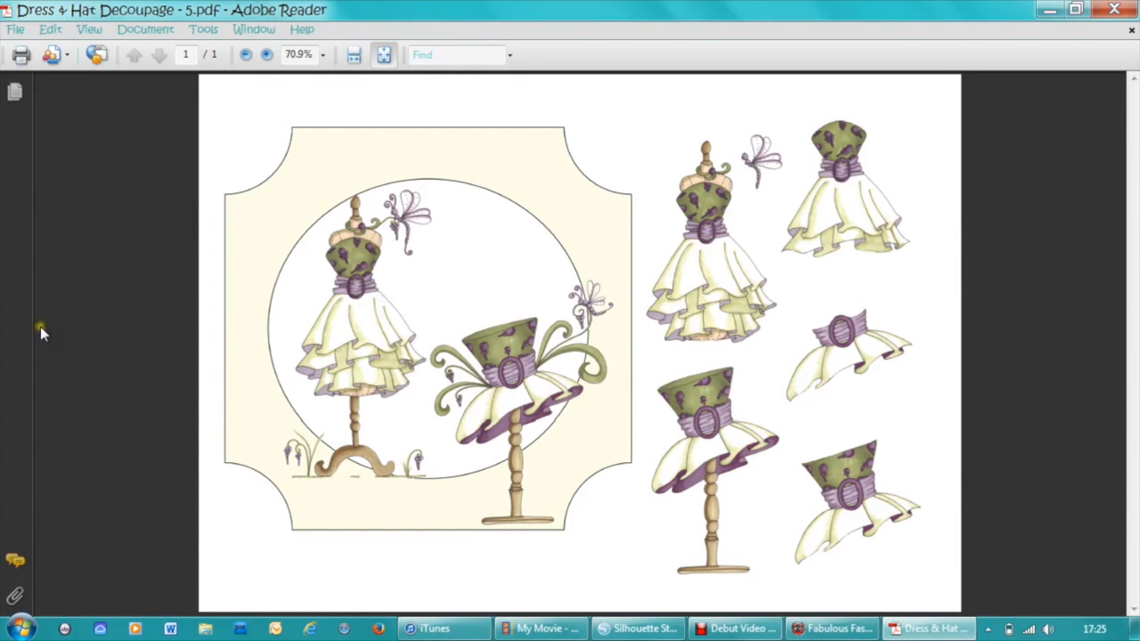
Save a copy of the PDF as Dress & Hat Decoupage - 5 in My Pictures
click(17, 31)
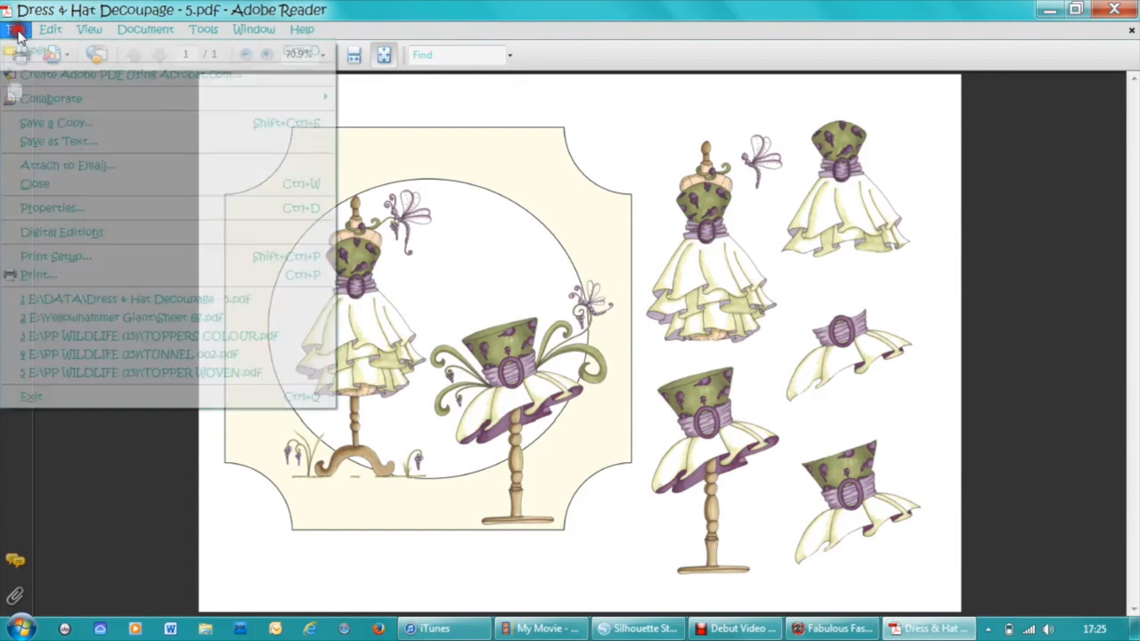
click(43, 126)
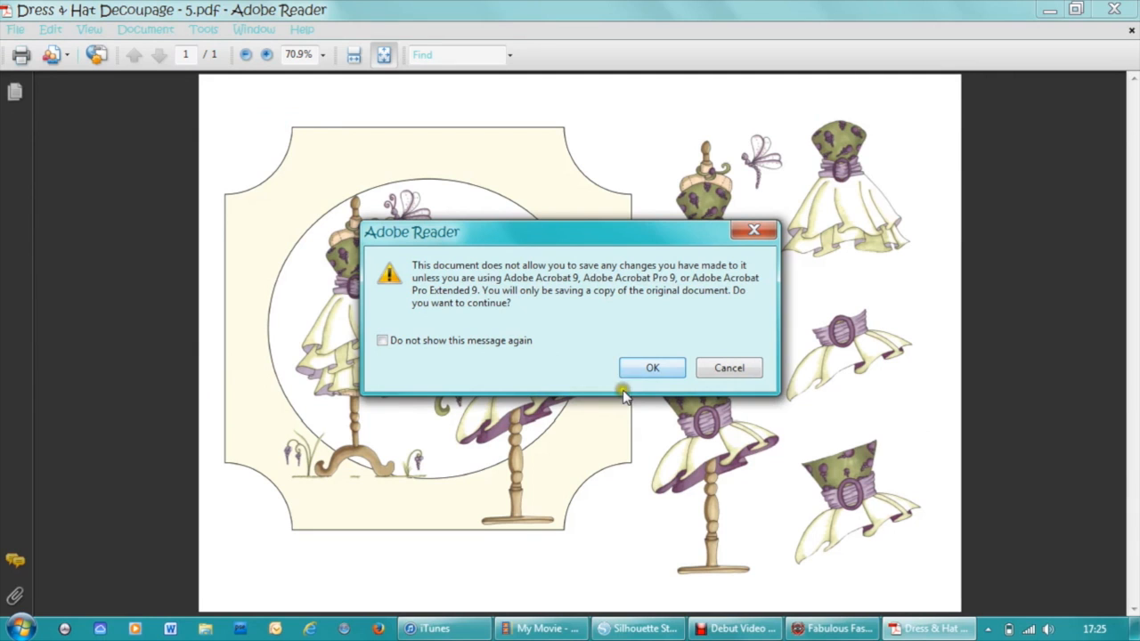
click(655, 369)
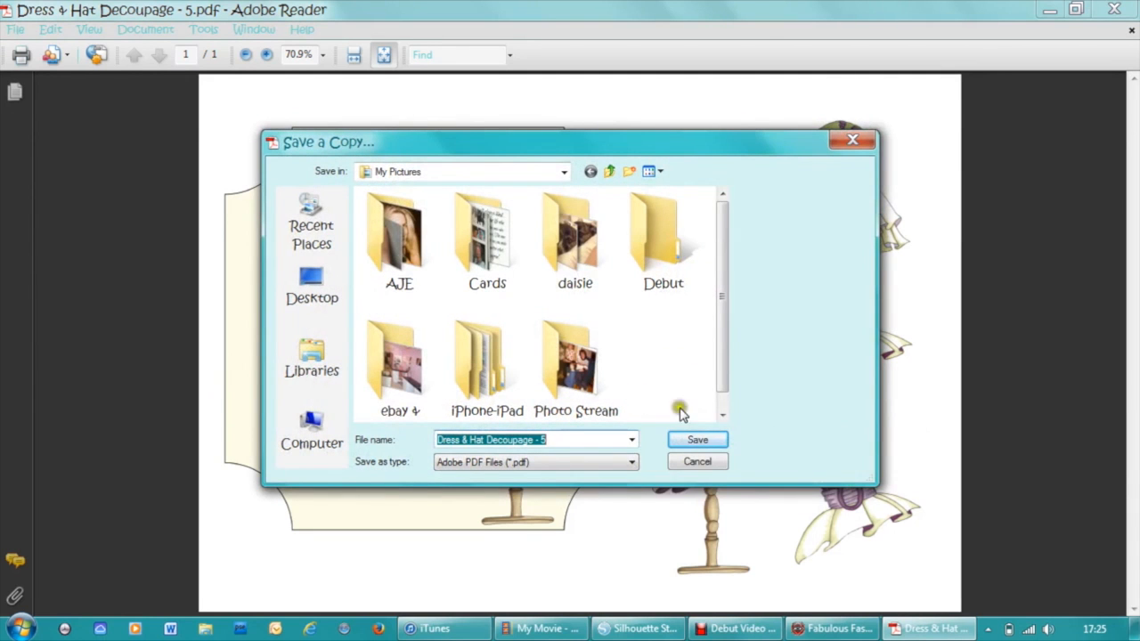
click(700, 441)
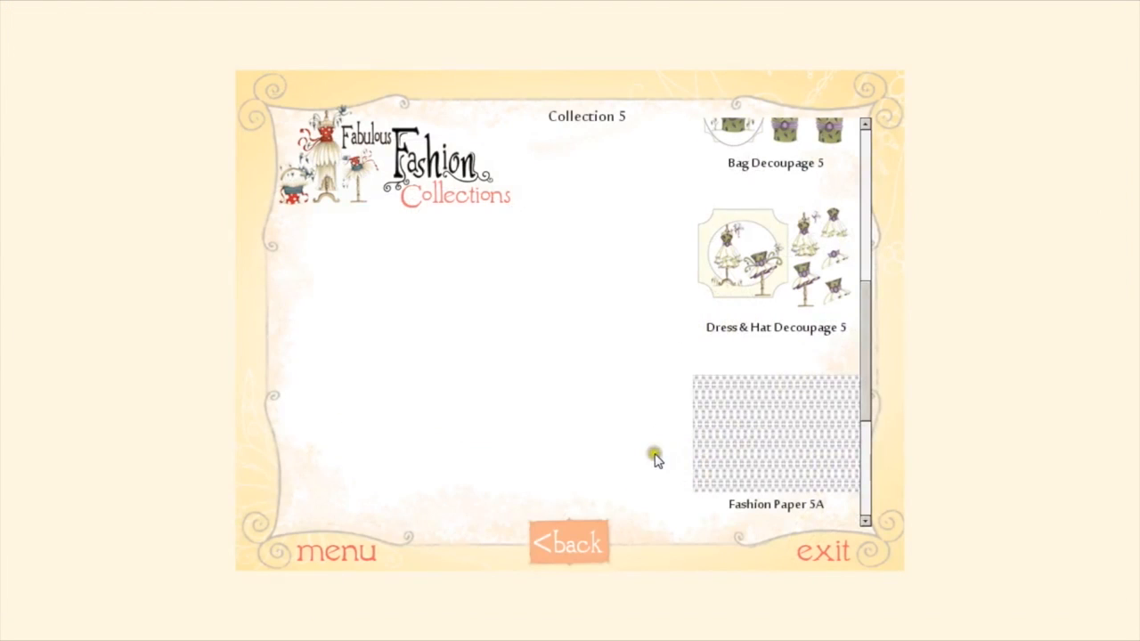
Exit the Fabulous Fashion Collections program and open the My Pictures folder on Data (D:) in Windows Explorer
click(812, 554)
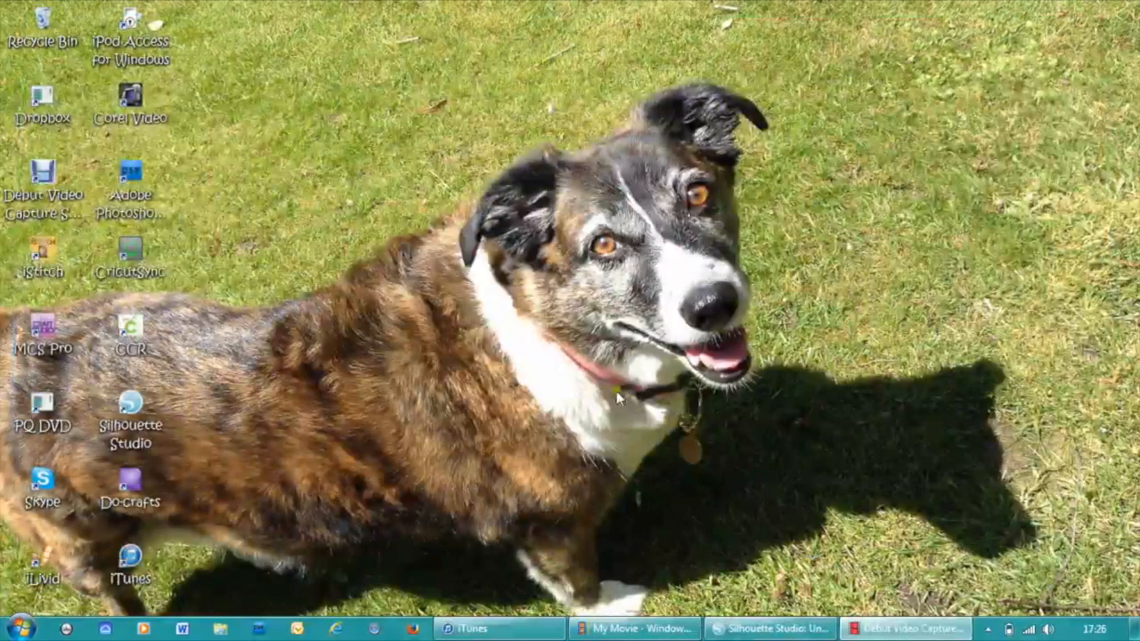
click(220, 631)
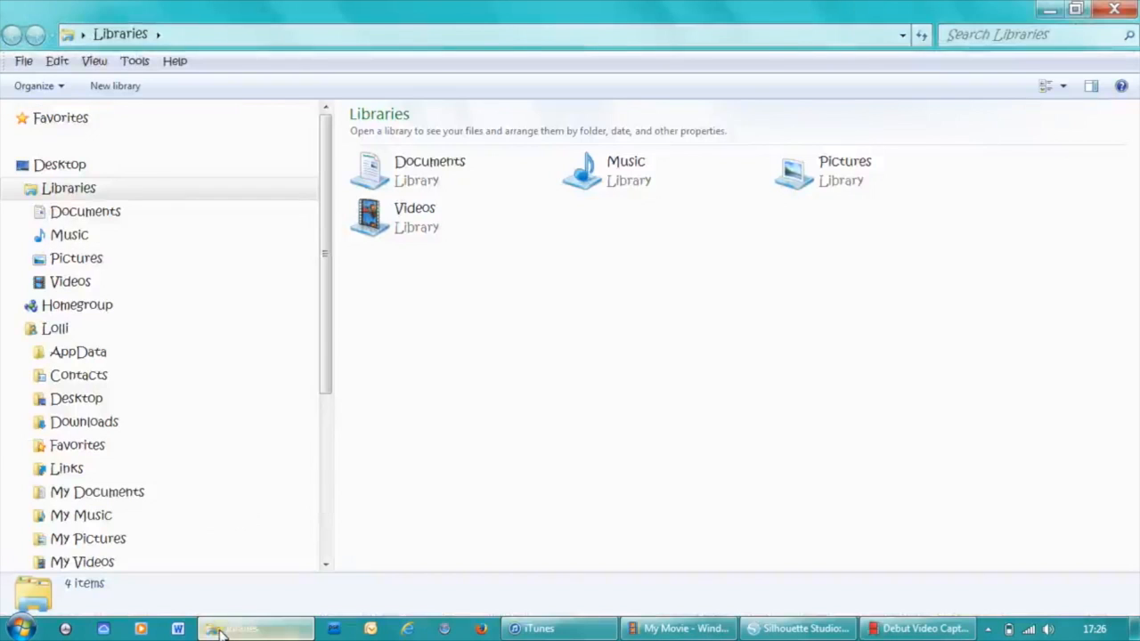
drag(329, 312, 328, 503)
click(72, 415)
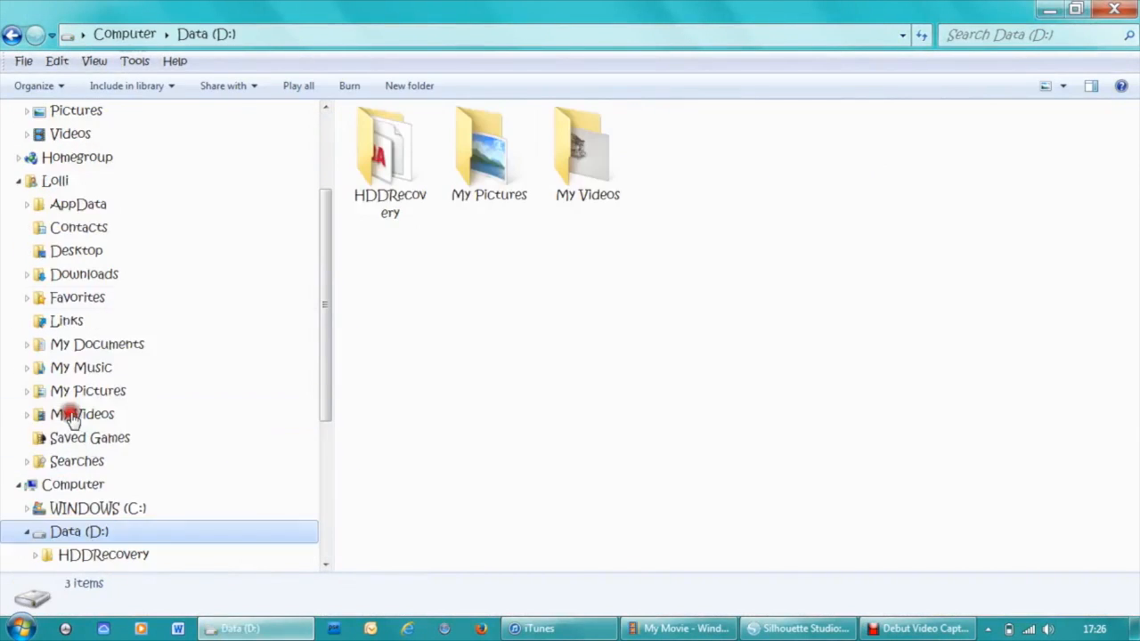
double_click(472, 183)
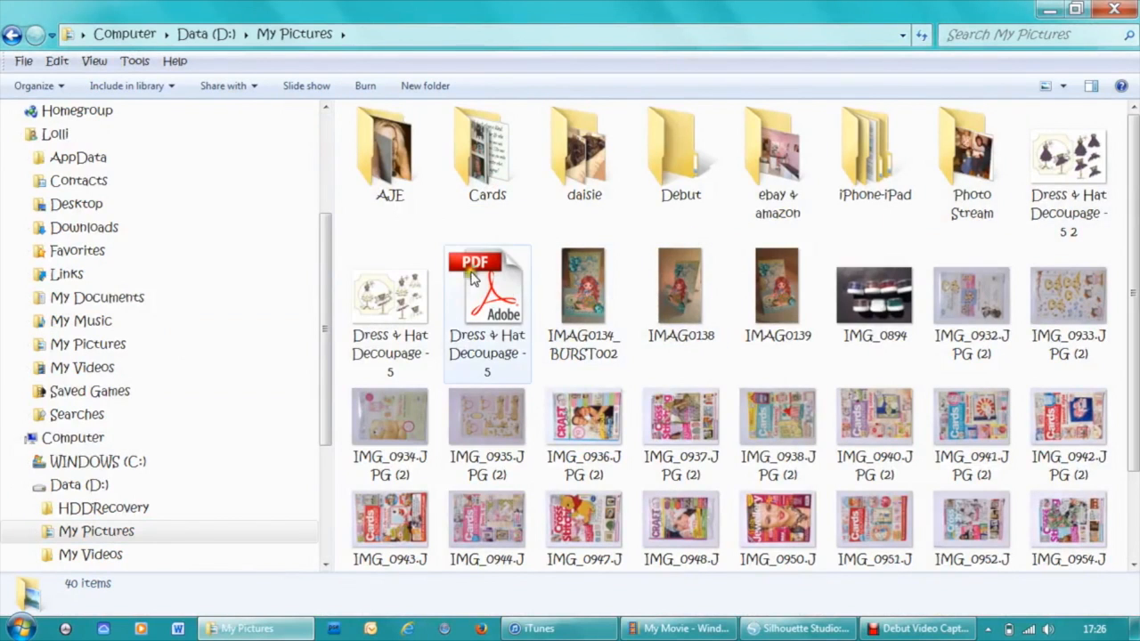
Open the saved Dress & Hat Decoupage - 5 PDF with Adobe Photoshop Elements, importing page 1 at 29.7 × 21 cm and 300 pixels/inch
mouse_move(495, 296)
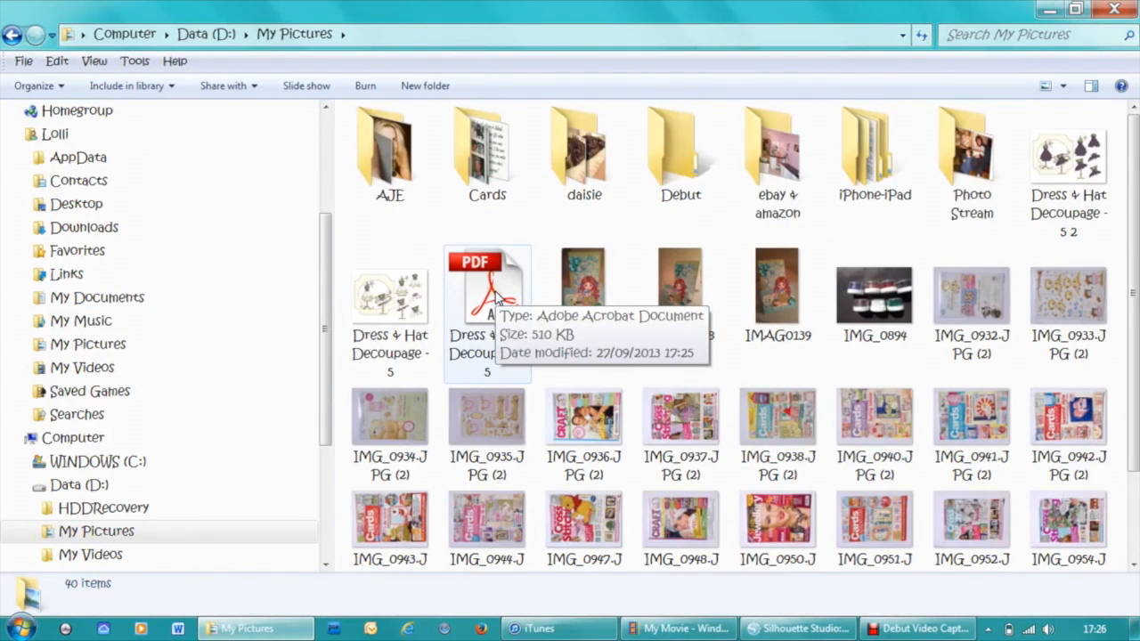
right_click(496, 296)
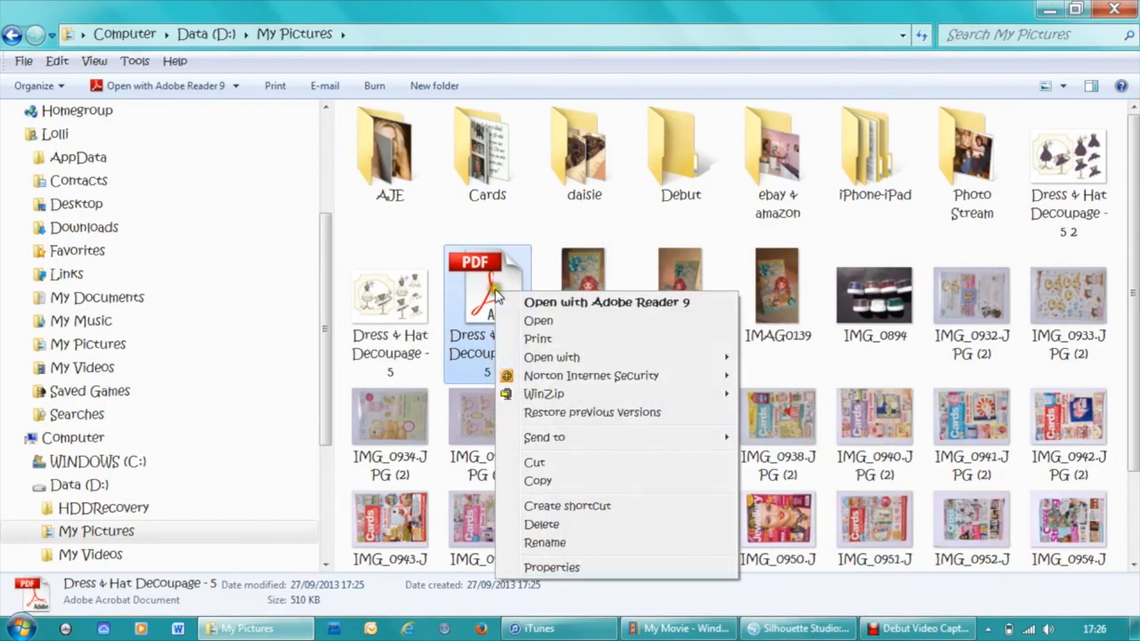
mouse_move(535, 365)
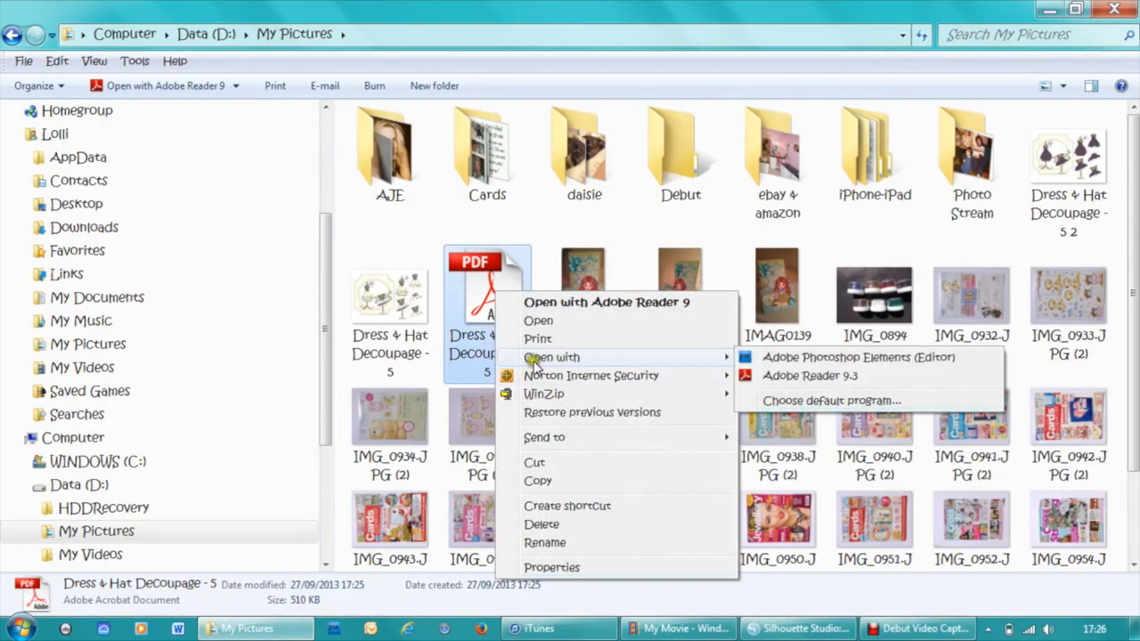
click(759, 360)
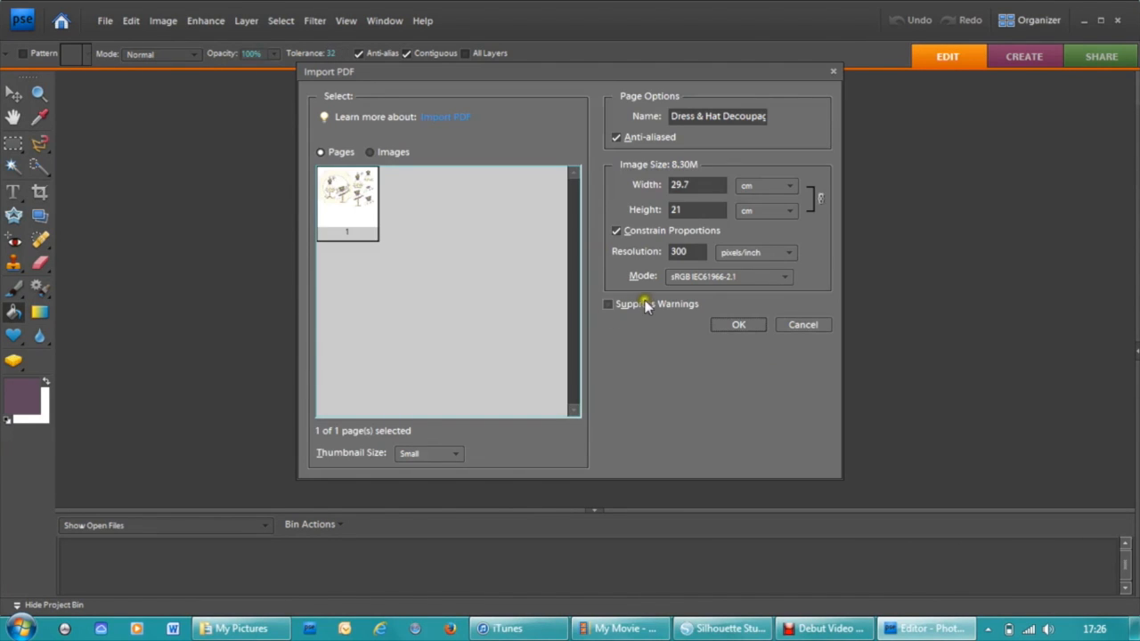
click(729, 326)
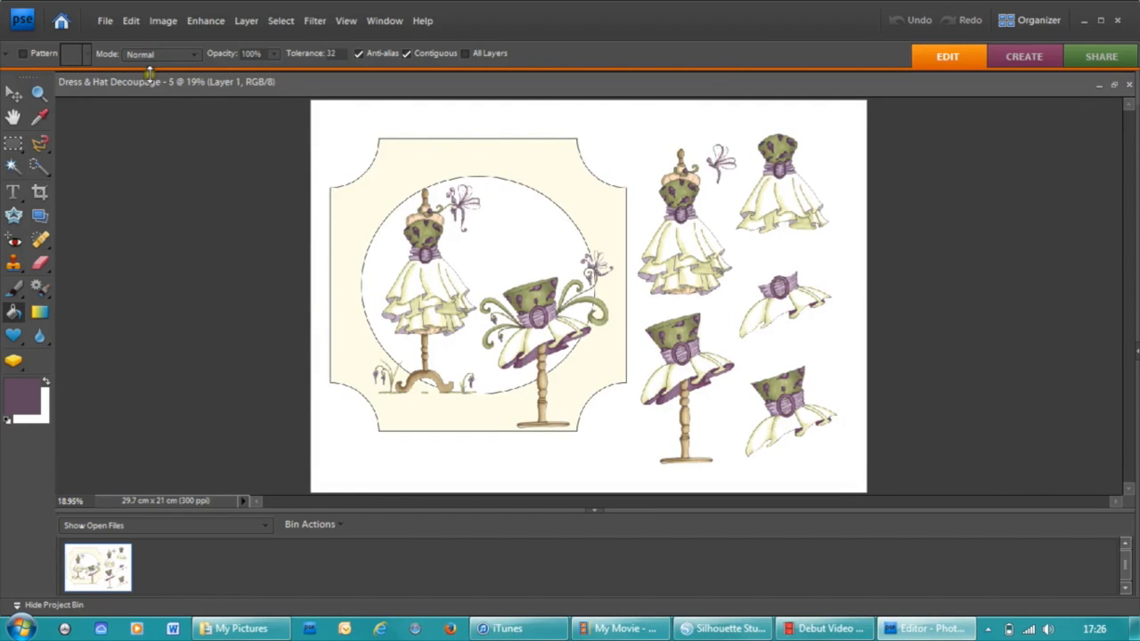
Set up saving the page under a new file in My Pictures with JPEG format and the name Dress & Hat Decoupage - 5.jpg
click(106, 21)
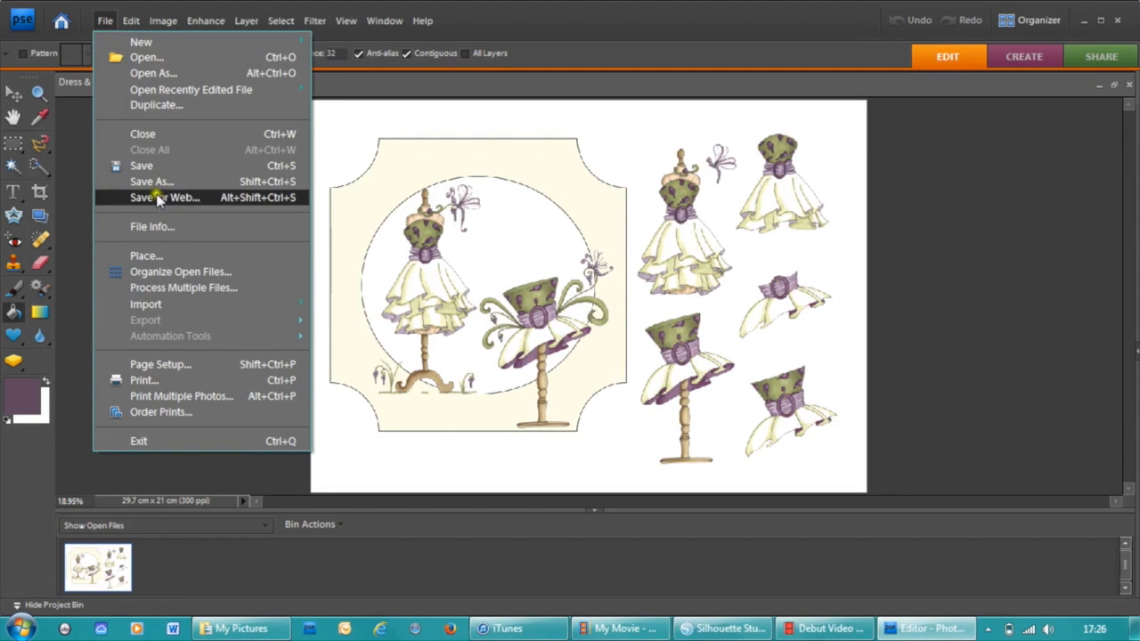
click(152, 181)
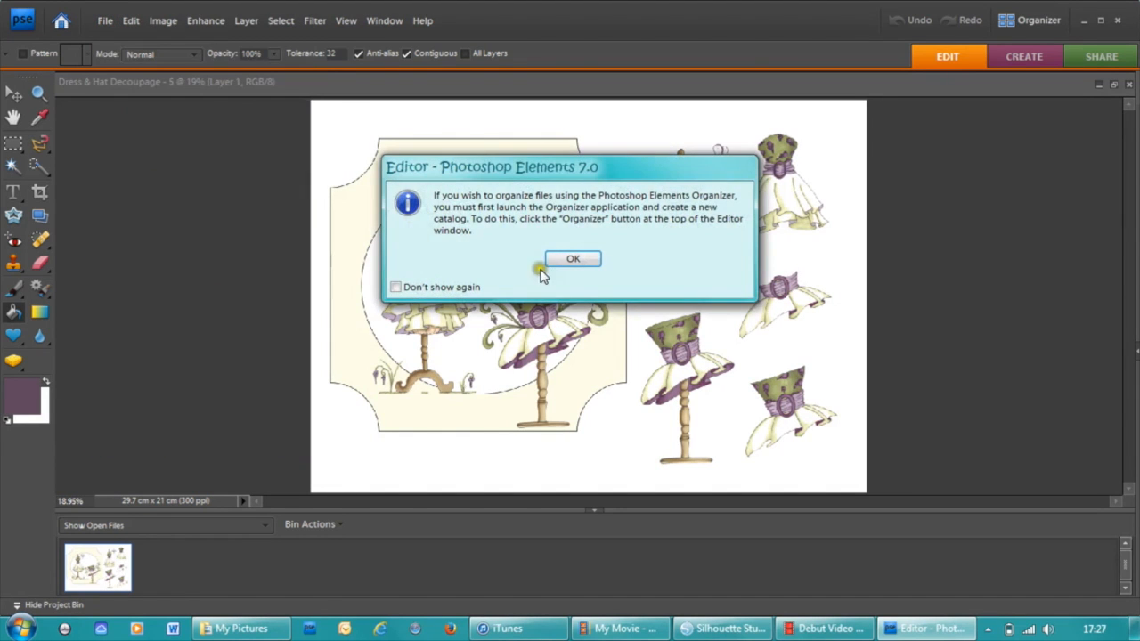
click(573, 258)
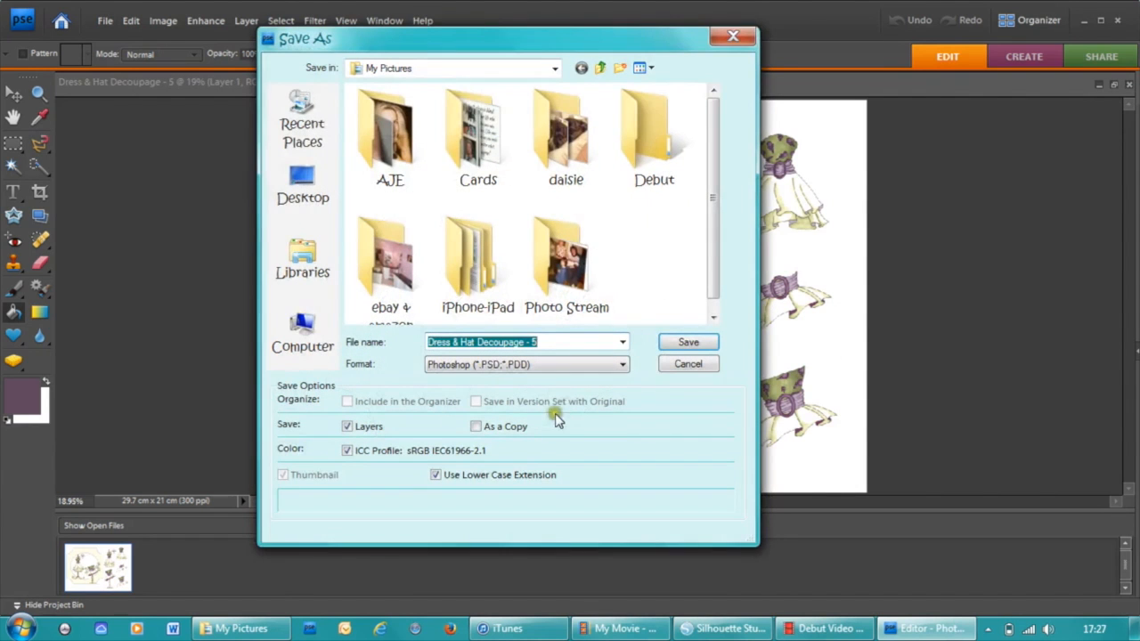
click(625, 365)
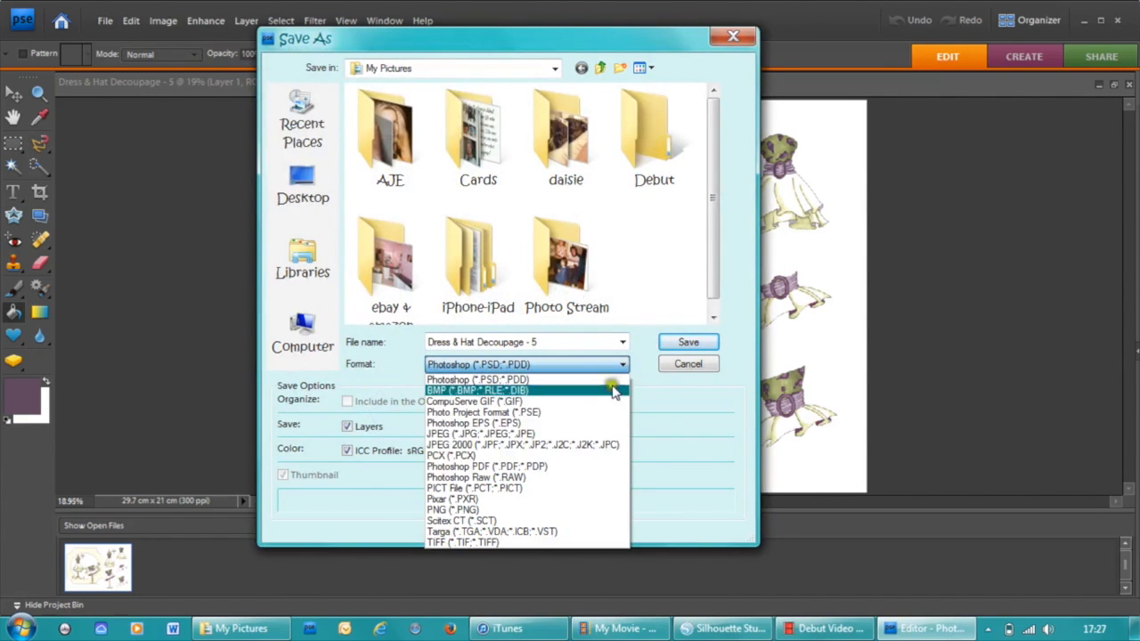
click(606, 436)
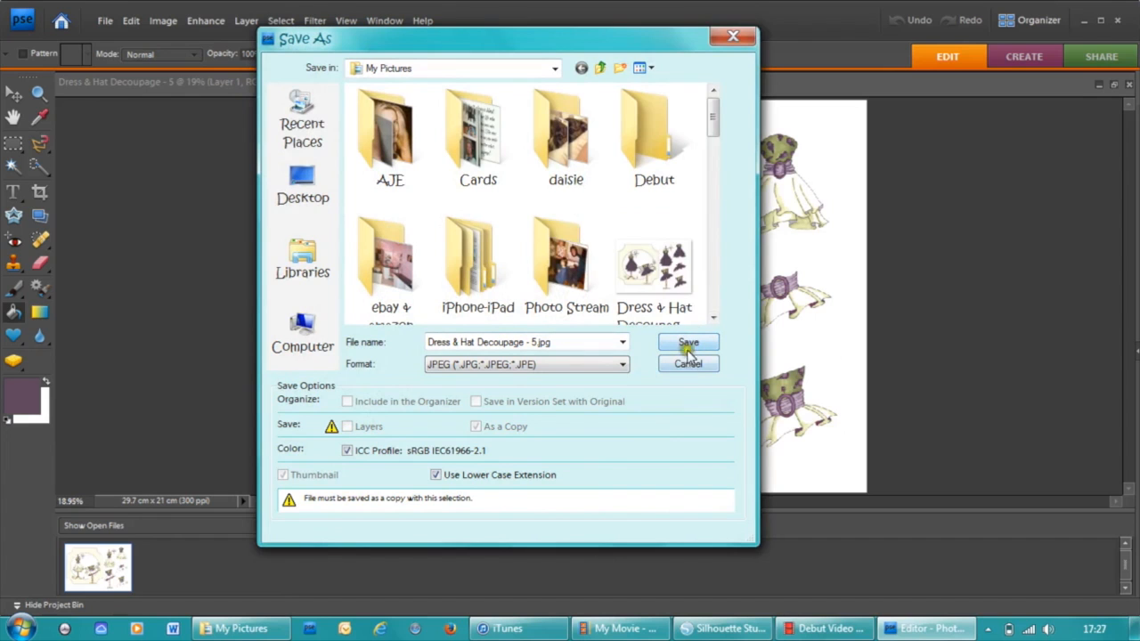
drag(713, 122, 718, 169)
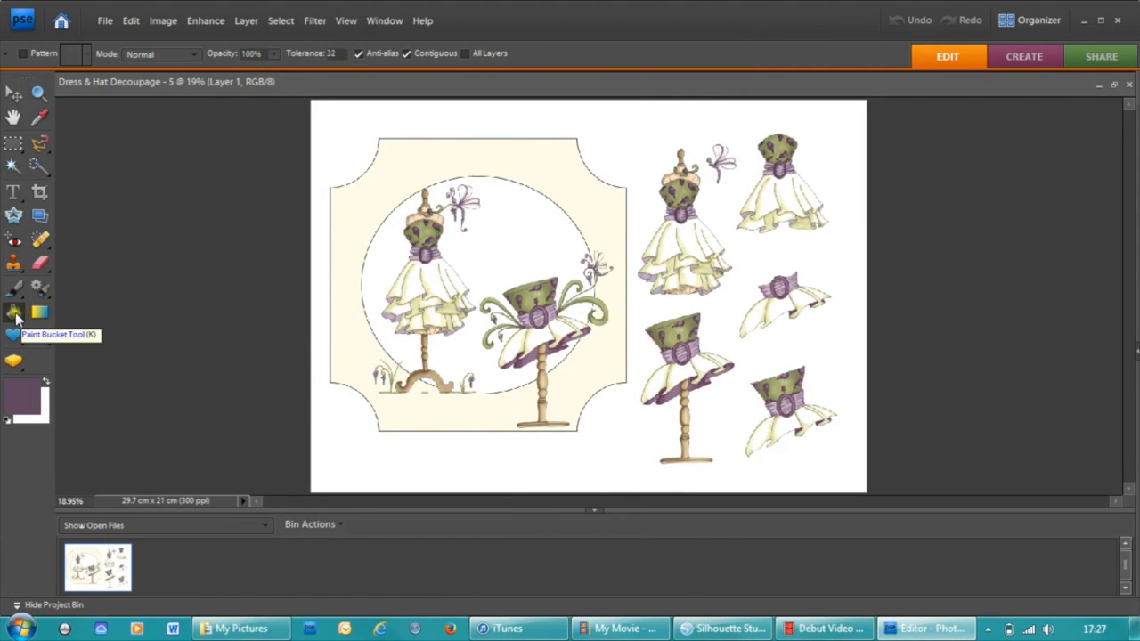
Accept dark purple #60485e as the foreground colour and fill the upper and left skirt sections of the framed dress with the Paint Bucket
click(27, 404)
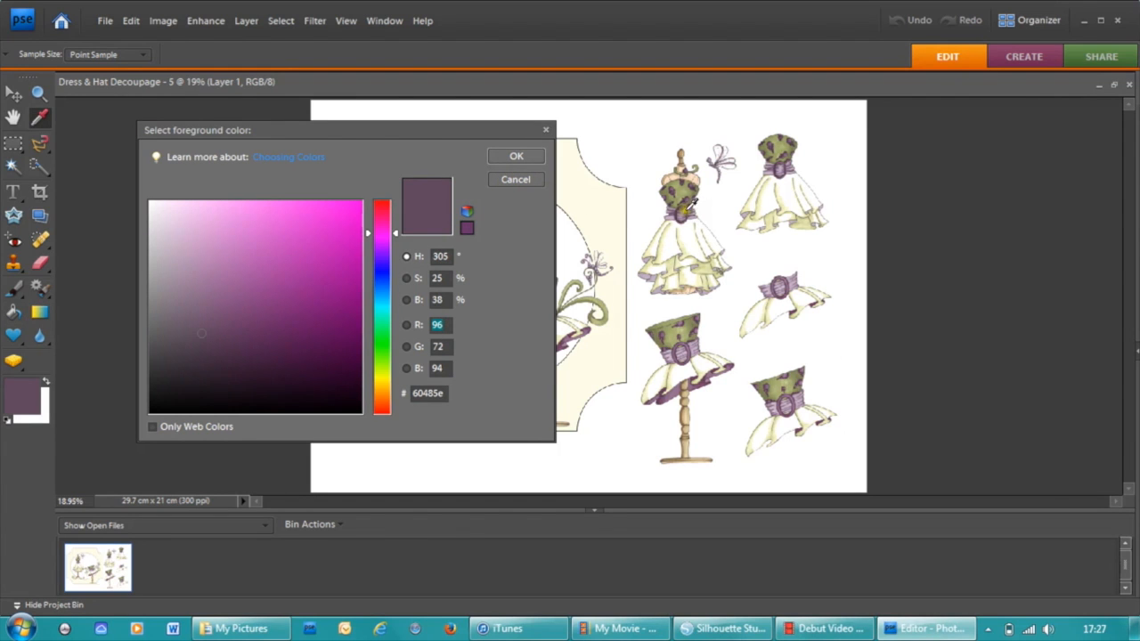
click(516, 159)
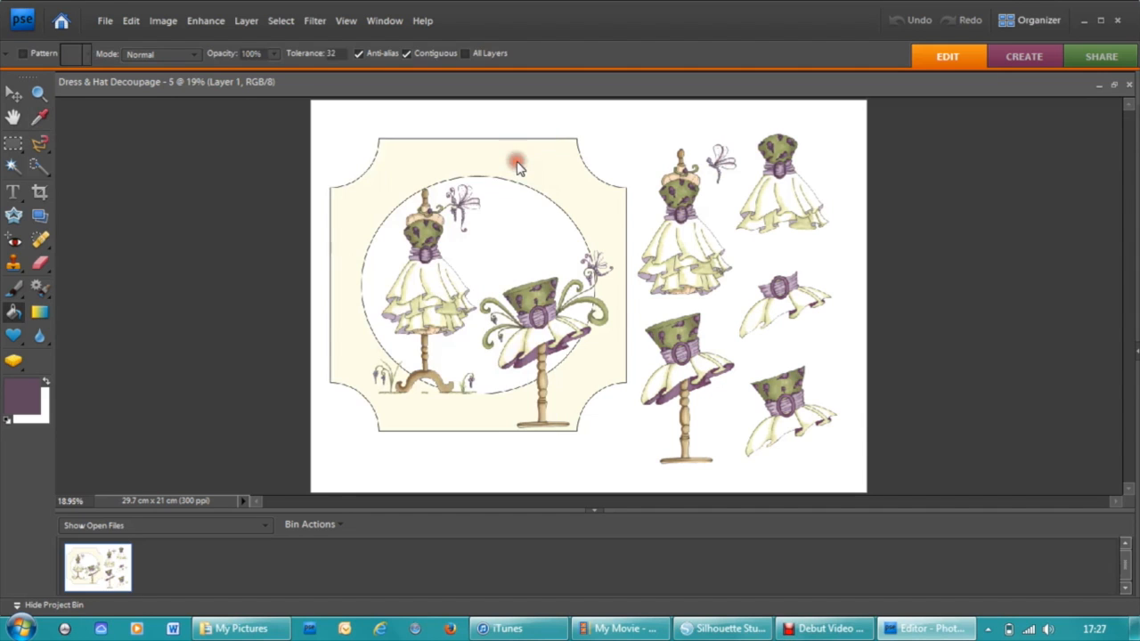
click(405, 278)
click(401, 280)
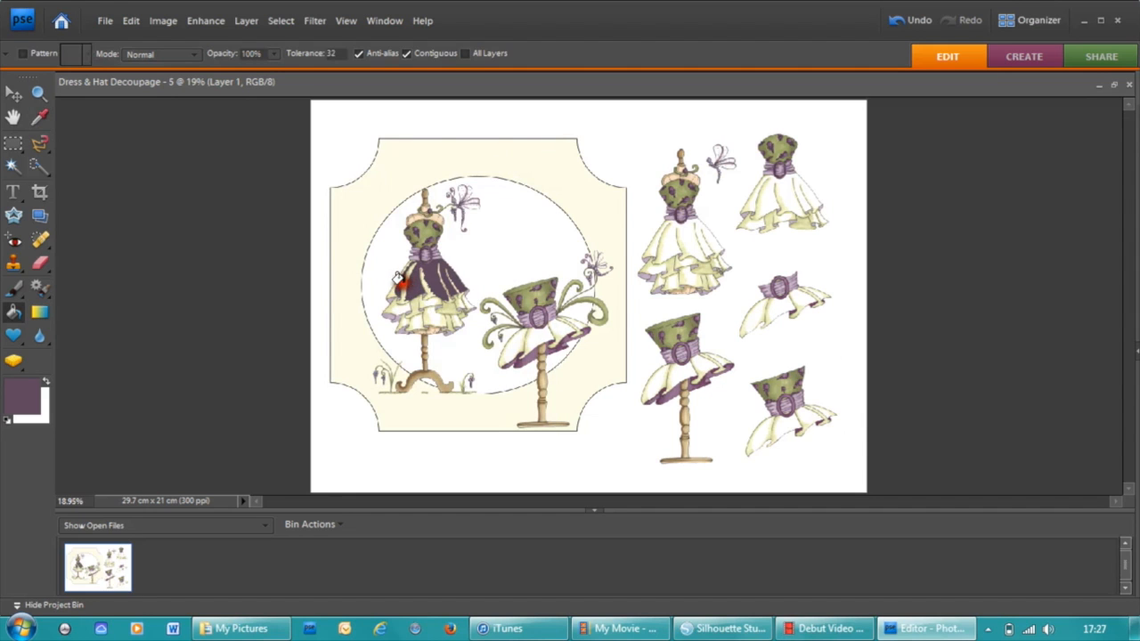
click(395, 297)
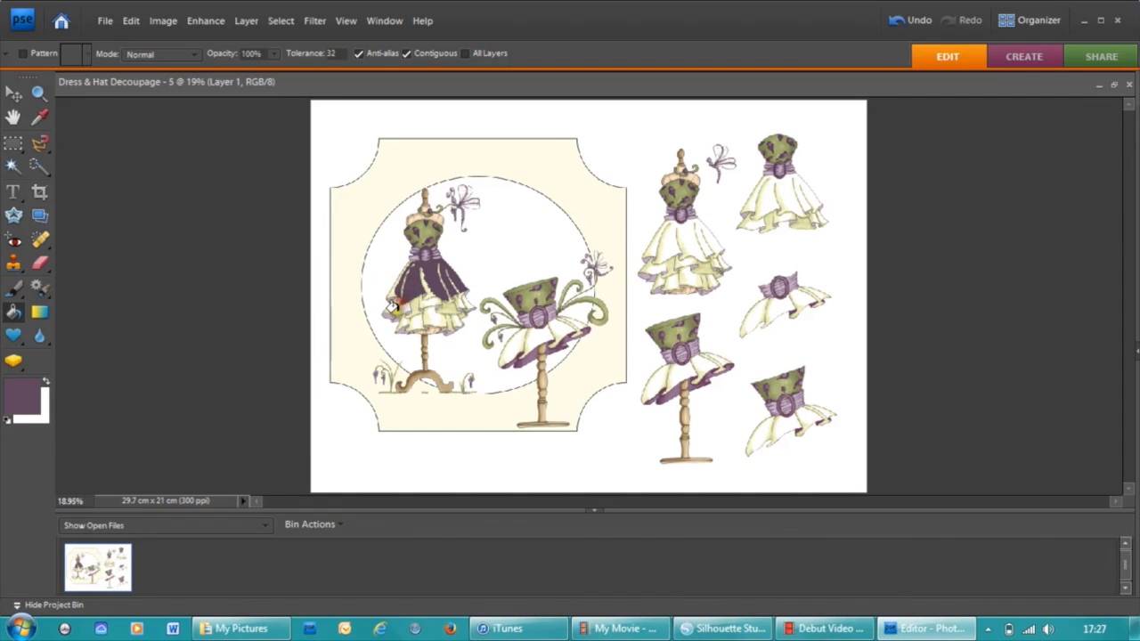
click(389, 300)
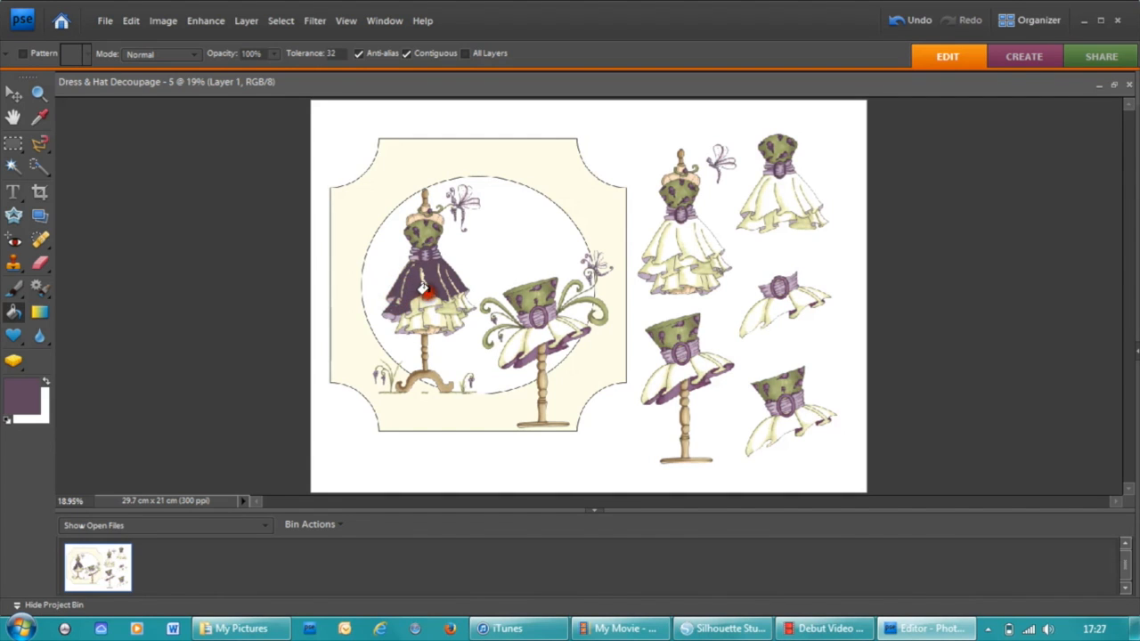
Fill the central folds and lower-left ruffles of the framed dress's skirt with the same dark purple
click(418, 282)
click(424, 307)
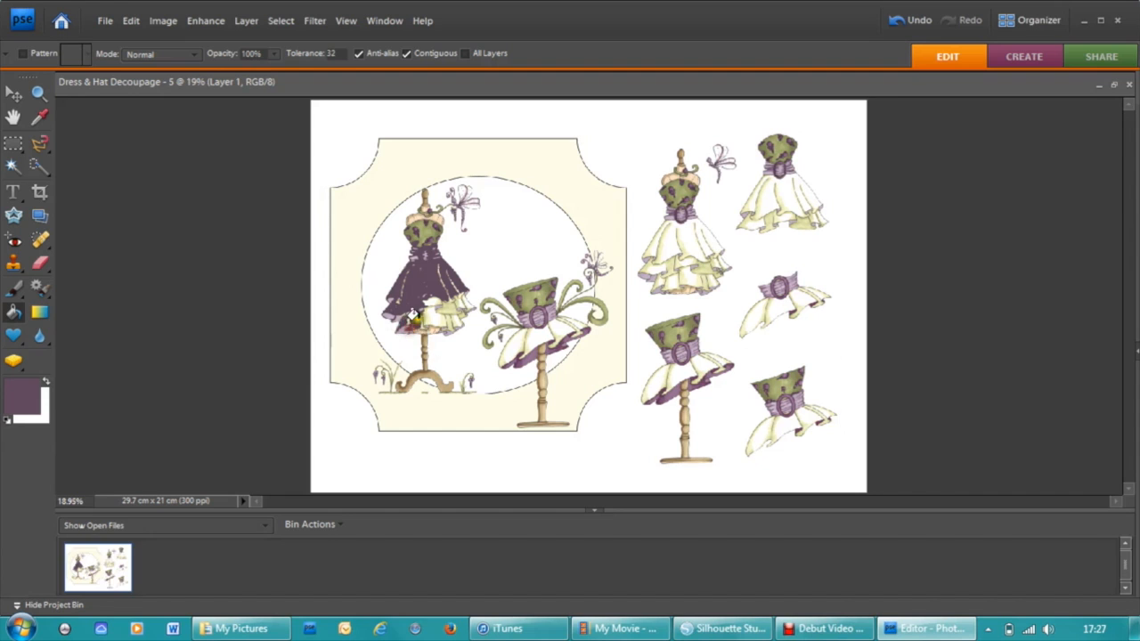
click(423, 320)
click(430, 309)
click(431, 316)
click(413, 320)
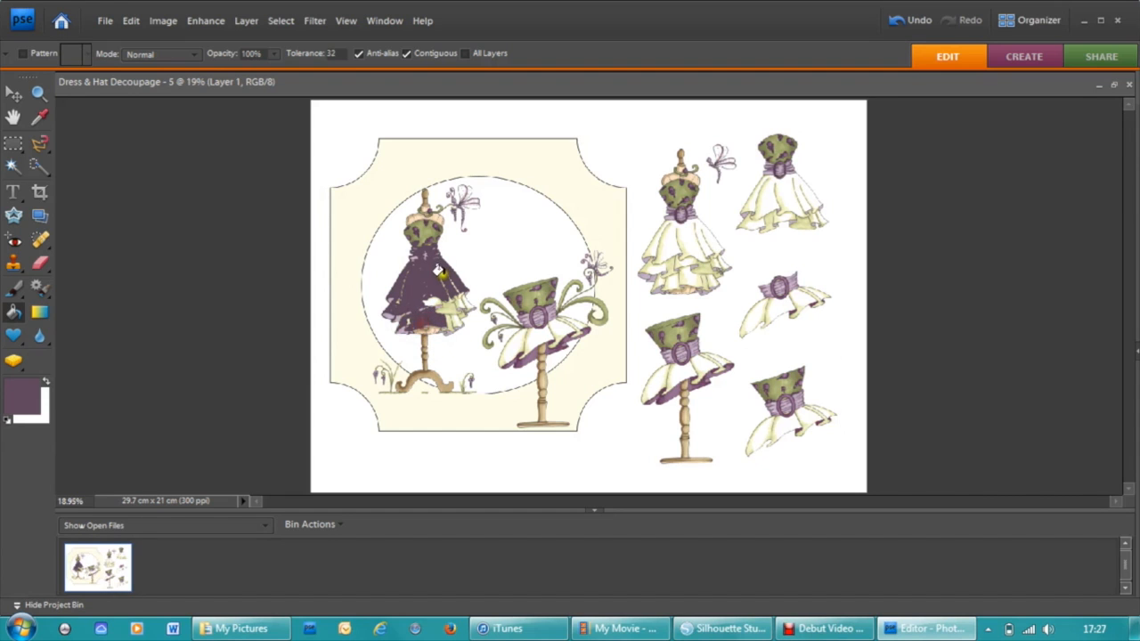
Fill the lower-right ruffles of the framed dress and the skirt-like brim of the framed hat with the dark purple
click(445, 308)
click(451, 304)
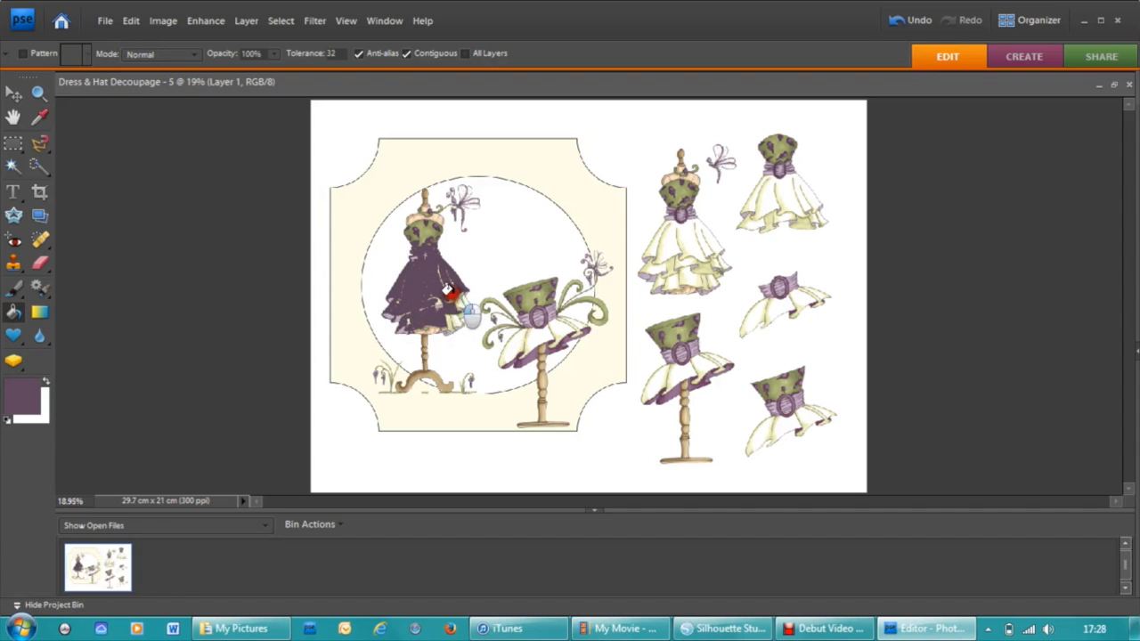
click(459, 306)
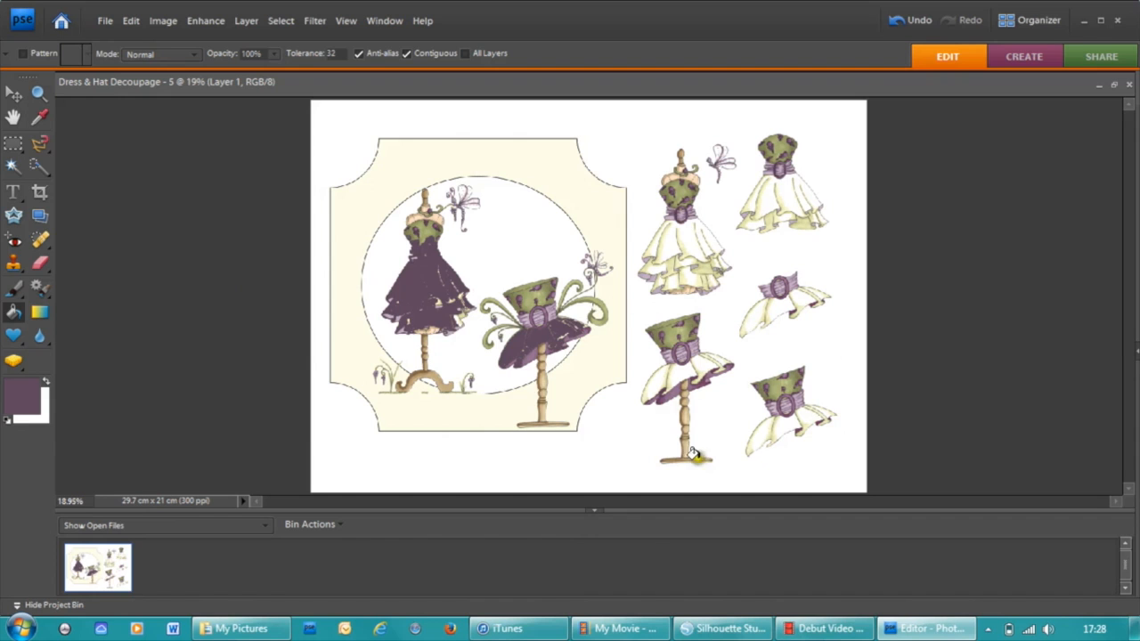
Close Photoshop Elements without saving the changes to Dress & Hat Decoupage - 5
click(104, 23)
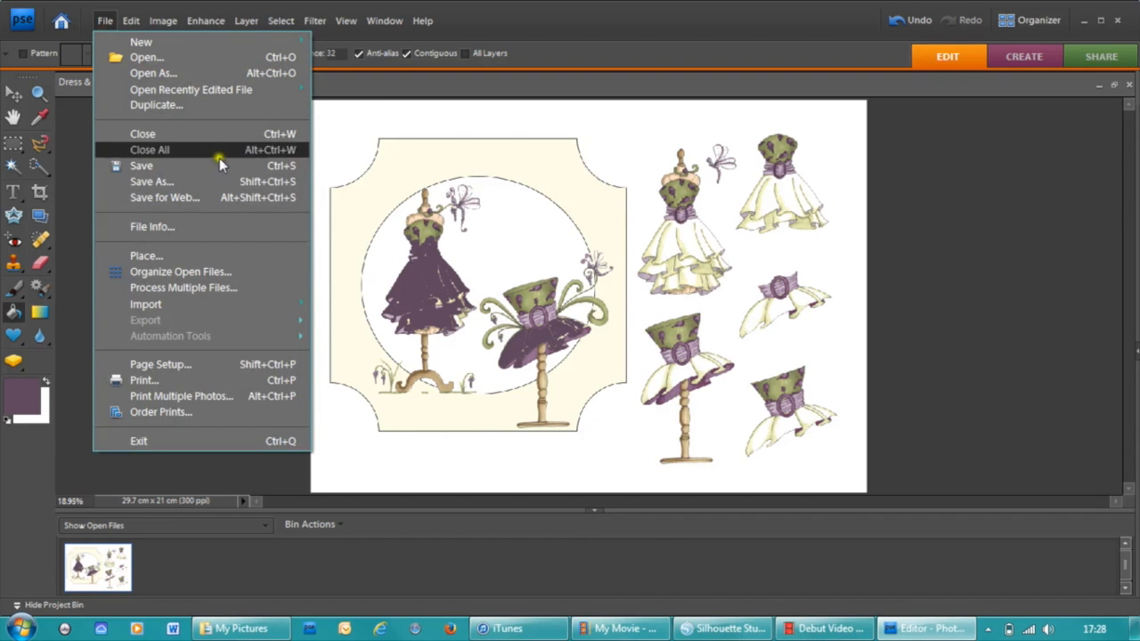
click(1119, 26)
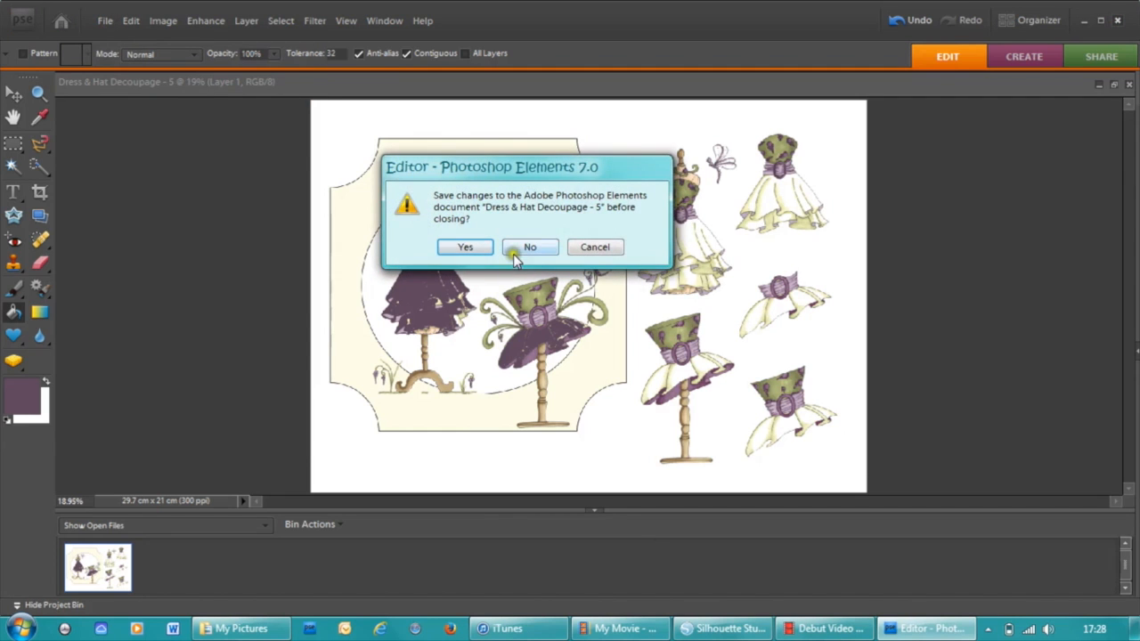
click(530, 248)
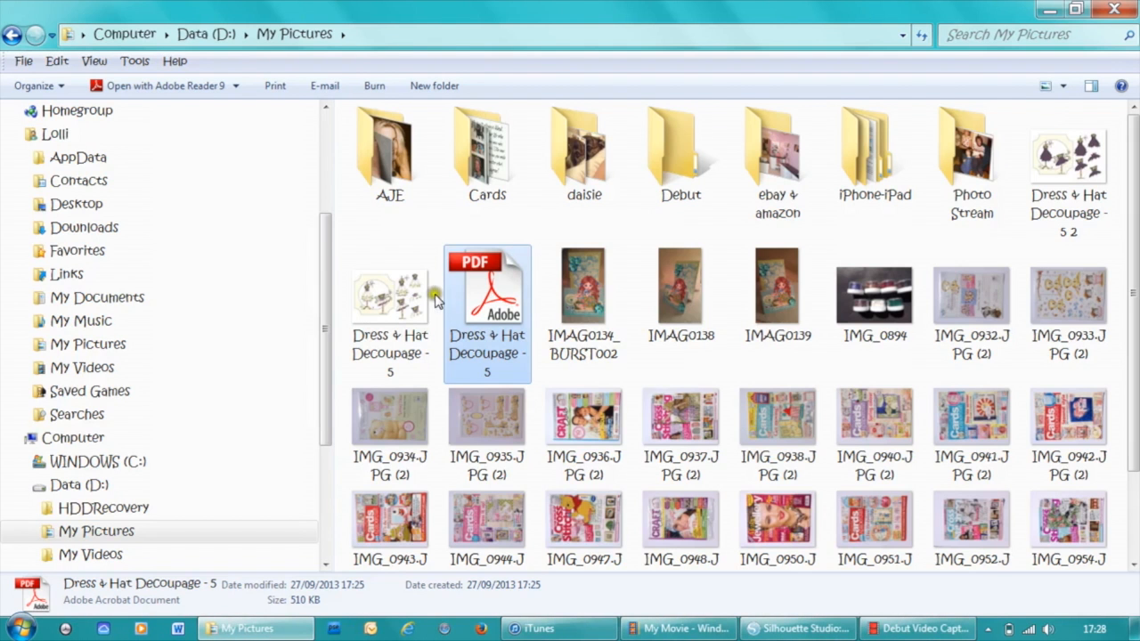
View the images Dress & Hat Decoupage - 5 2 and Dress & Hat Decoupage - 5, closing the viewer and the My Pictures folder
click(1060, 178)
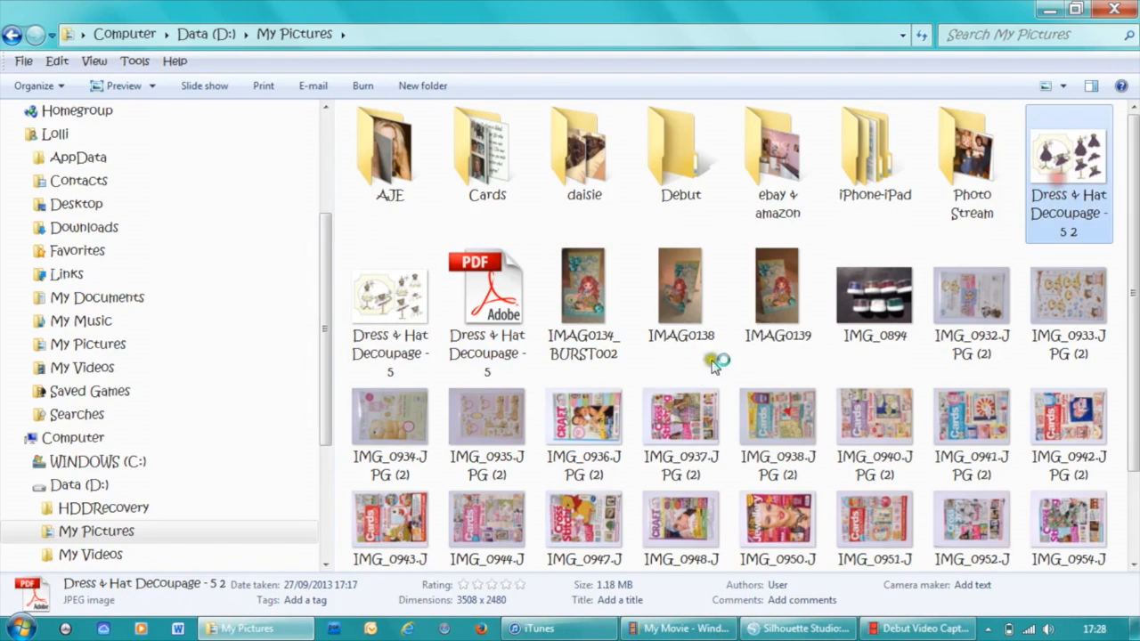
key(Return)
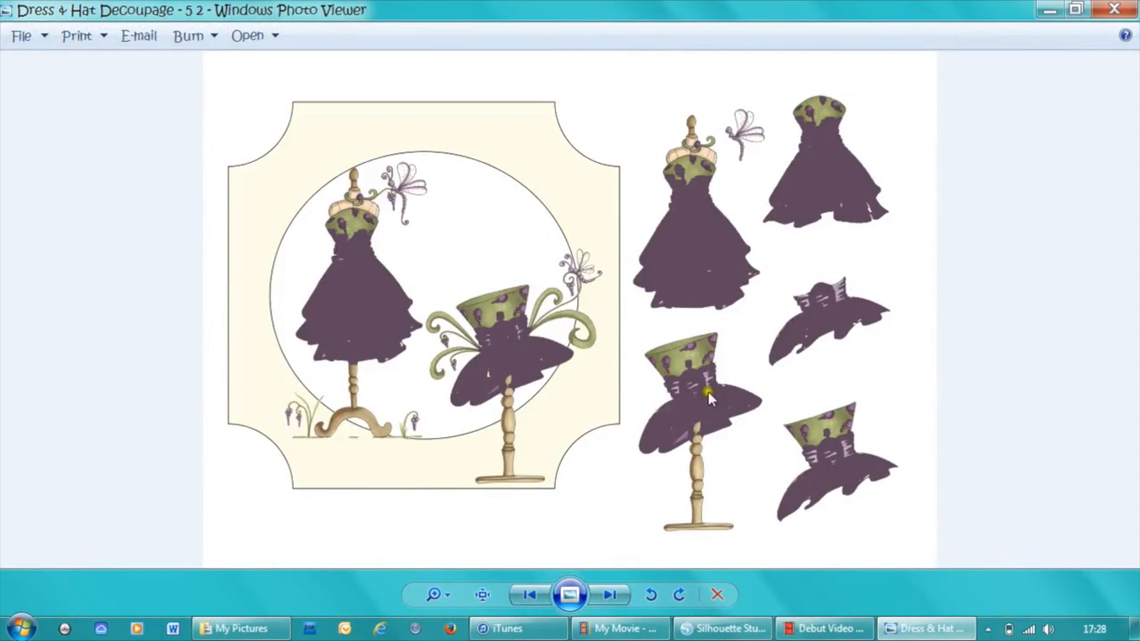
click(613, 597)
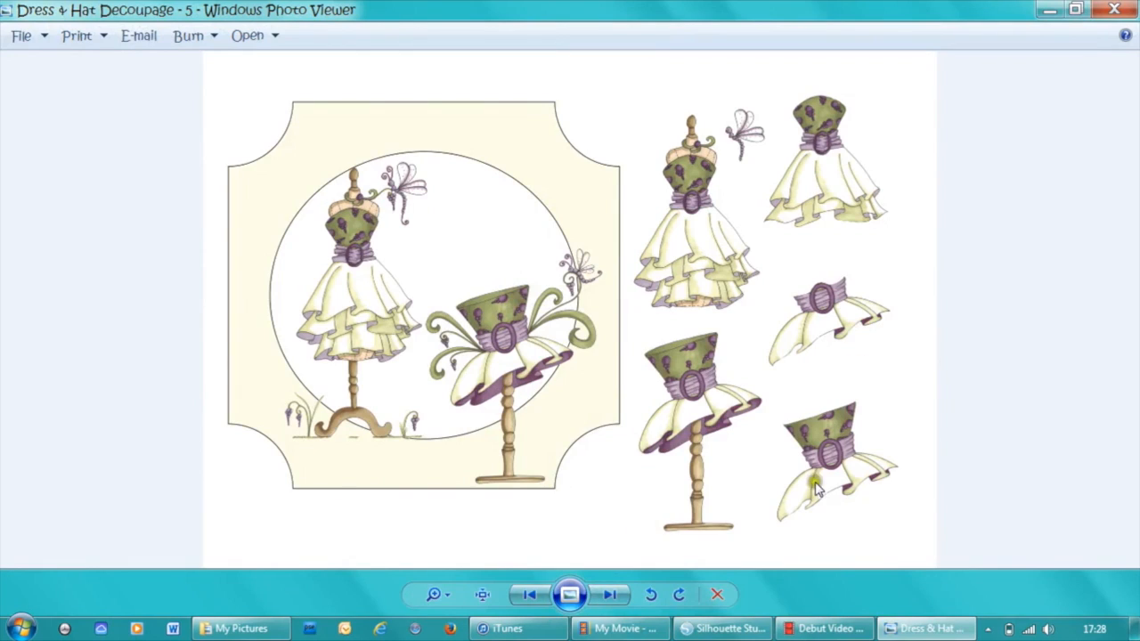
click(1124, 9)
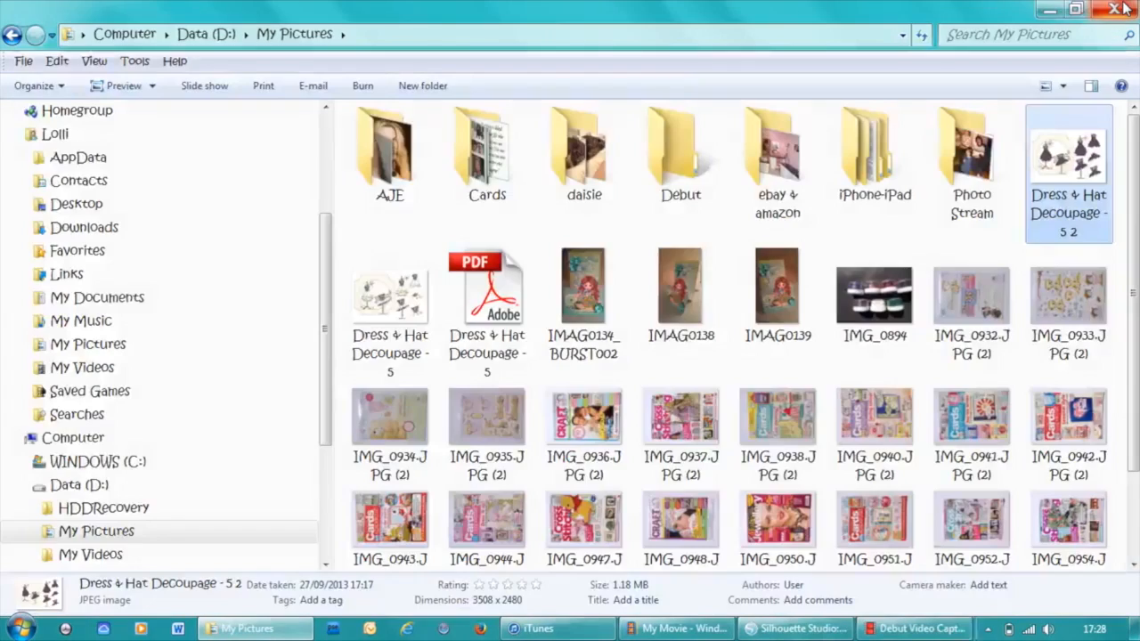
click(1120, 11)
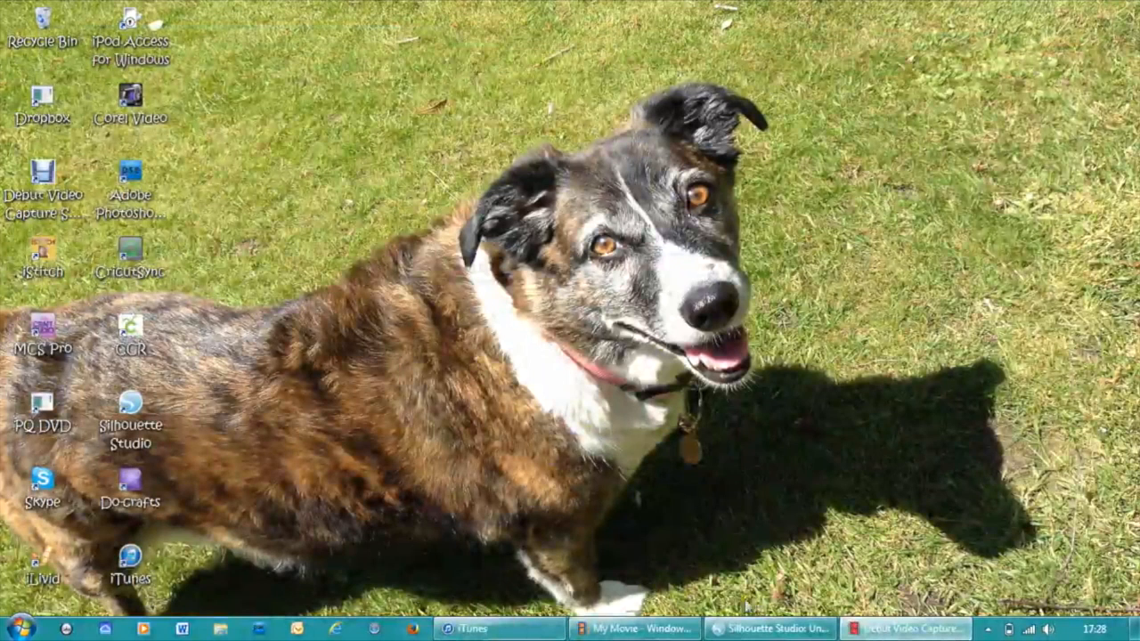
Switch to Silhouette Studio and browse My Pictures with all file types shown for importing to the library, leaving without an import
click(768, 632)
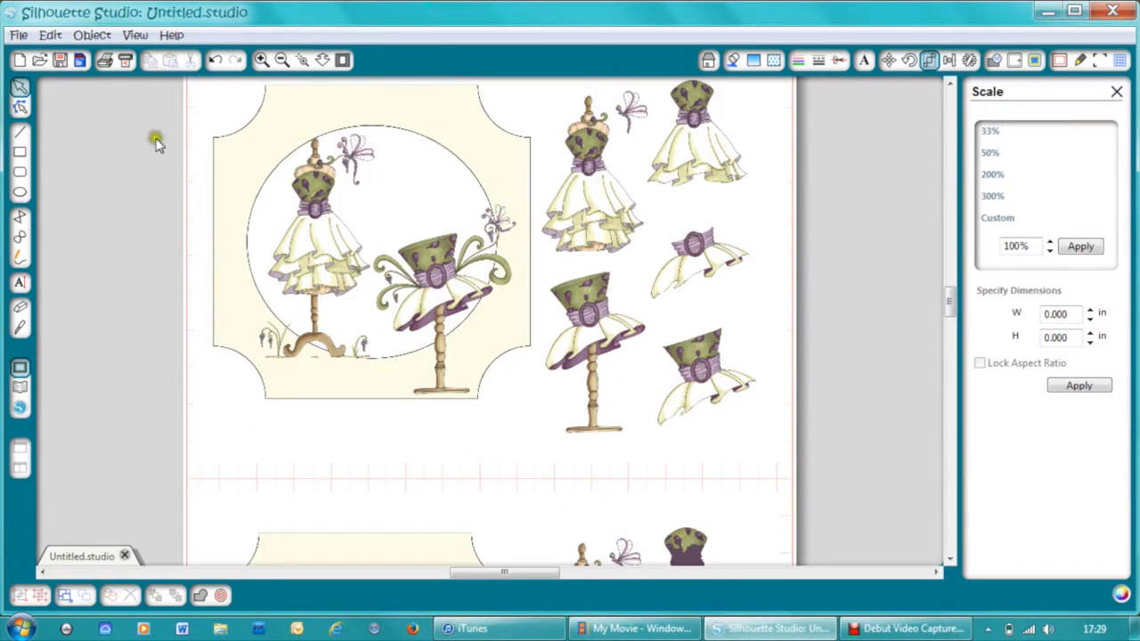
click(19, 36)
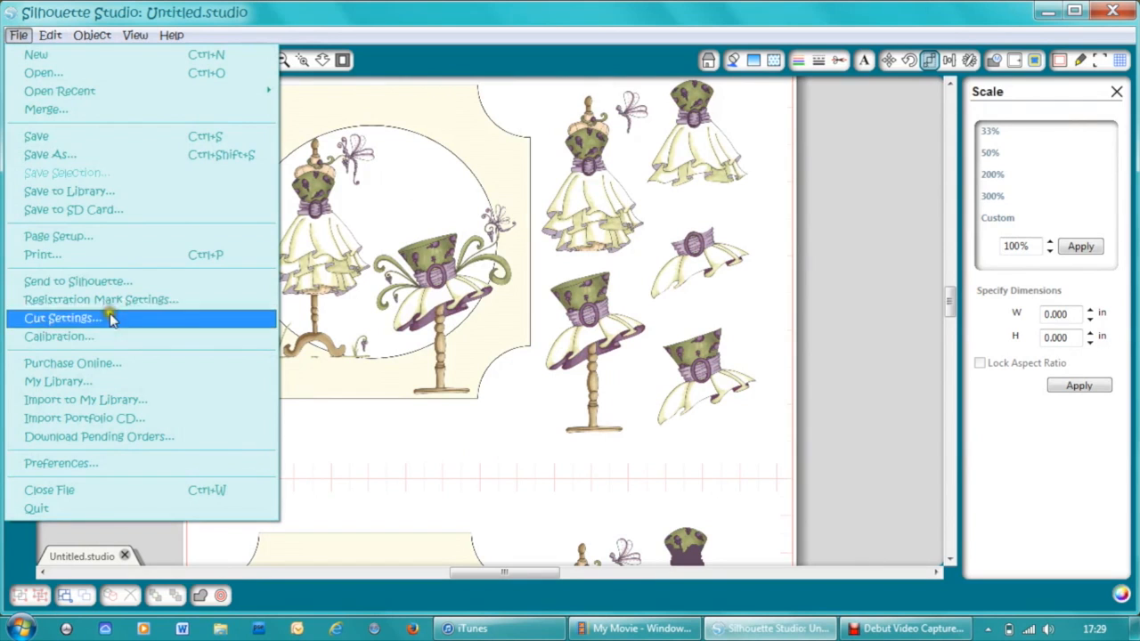
click(128, 401)
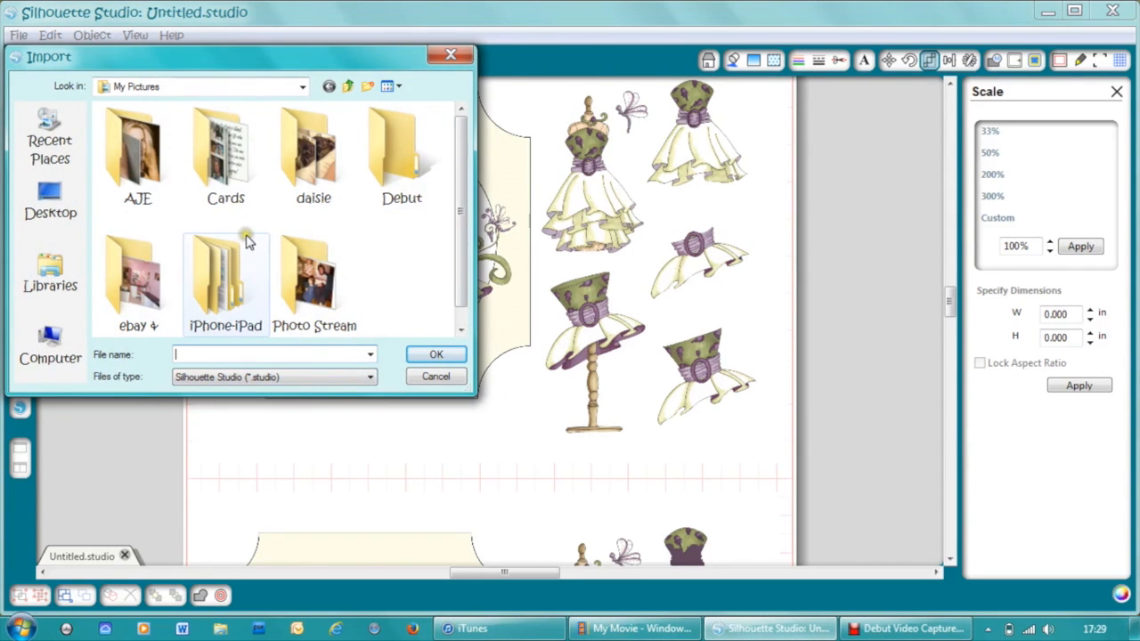
click(372, 378)
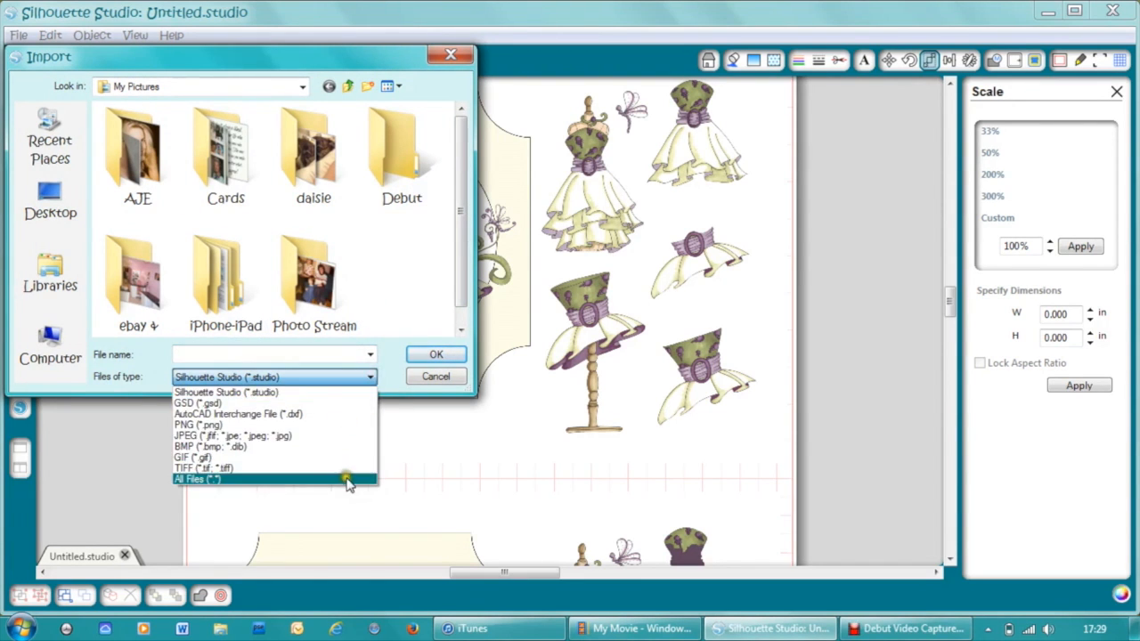
click(348, 478)
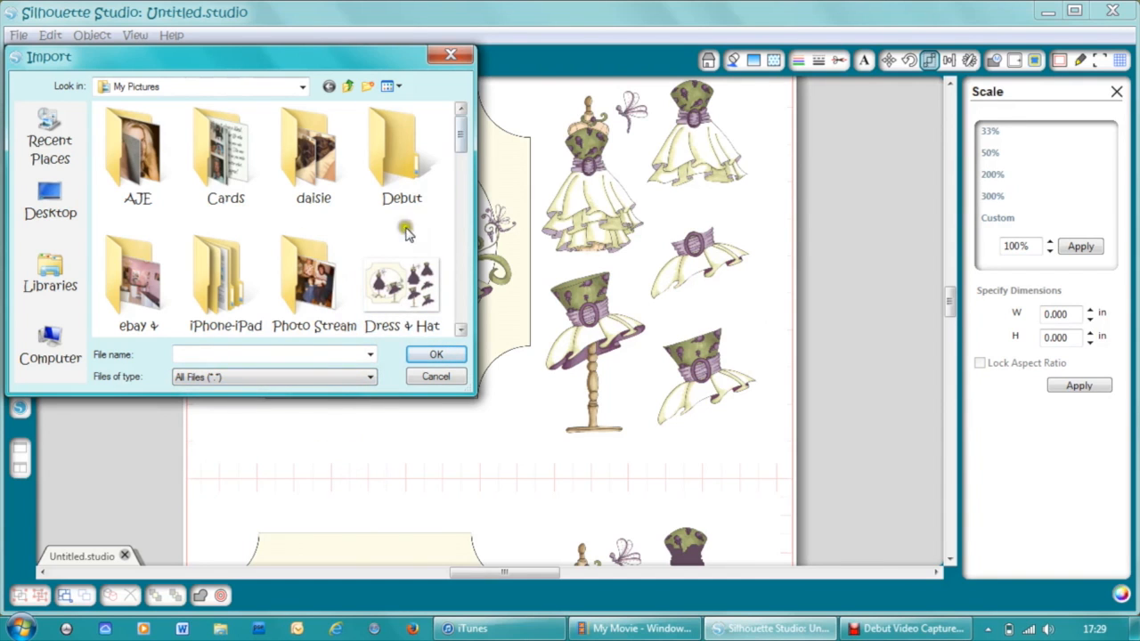
scroll(456, 147, down, 2)
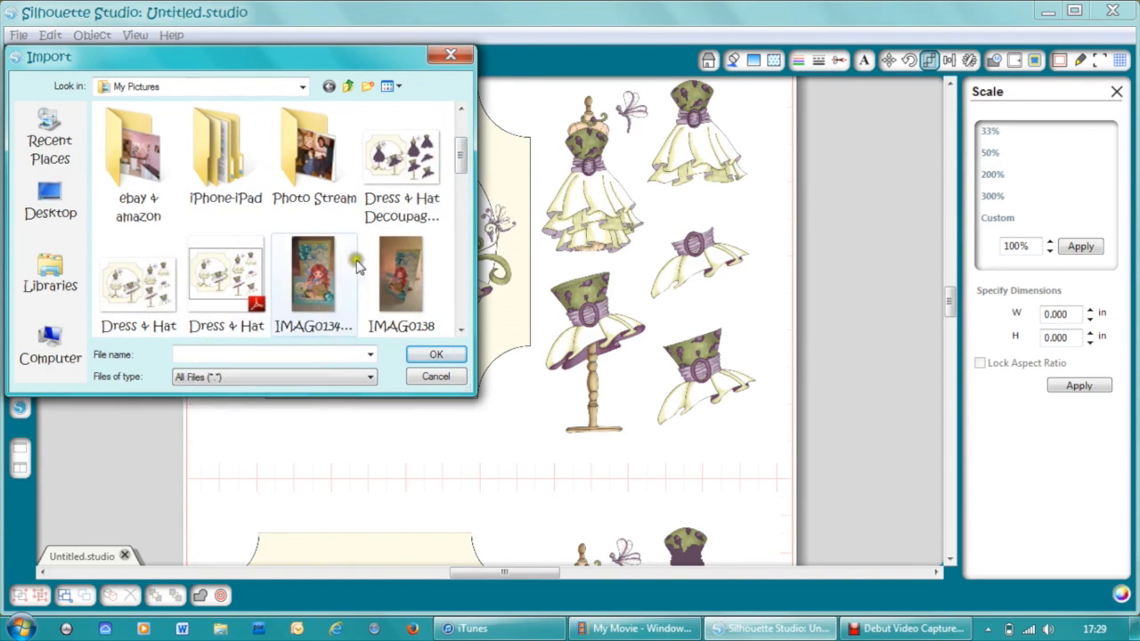
click(435, 378)
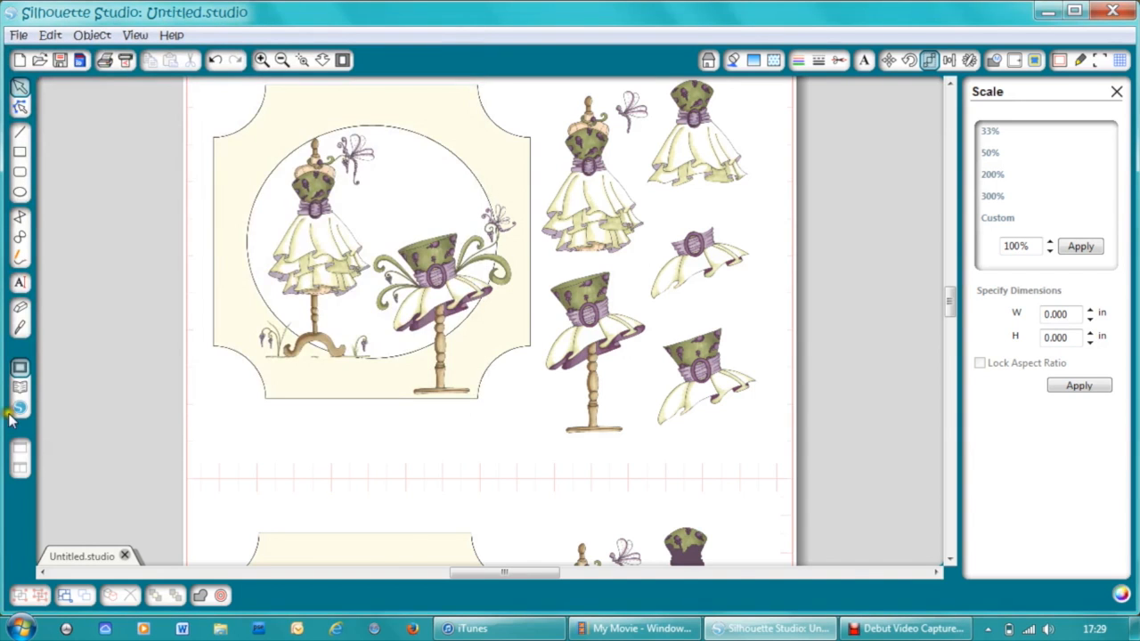
Look through My Own Designs in the library and return to the drawing page
click(20, 391)
click(545, 285)
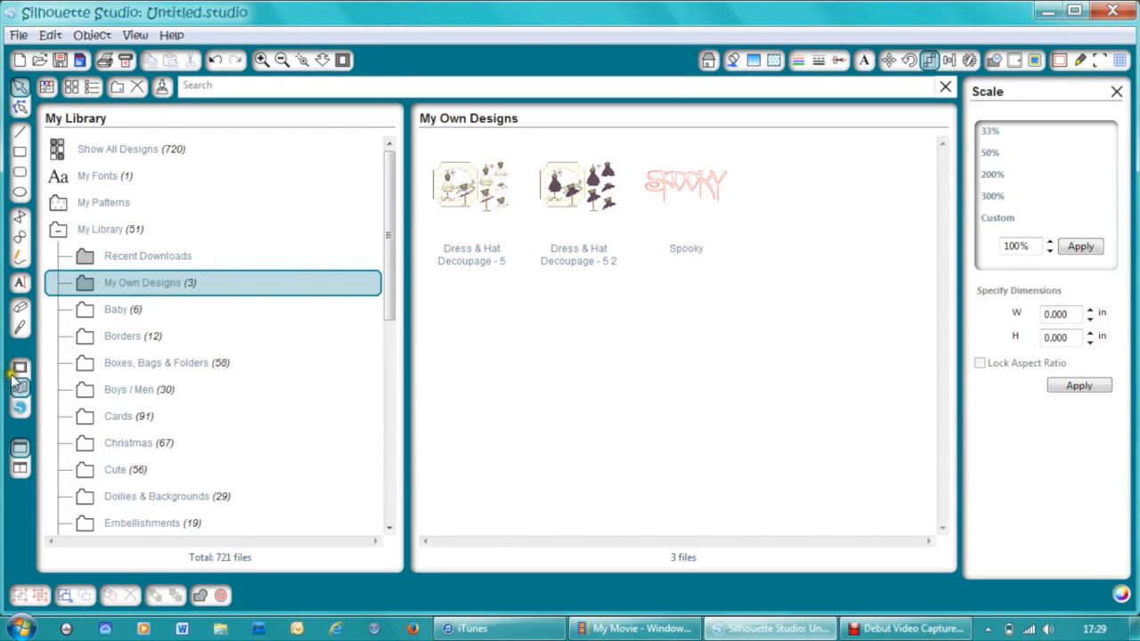
click(20, 381)
click(20, 380)
click(19, 383)
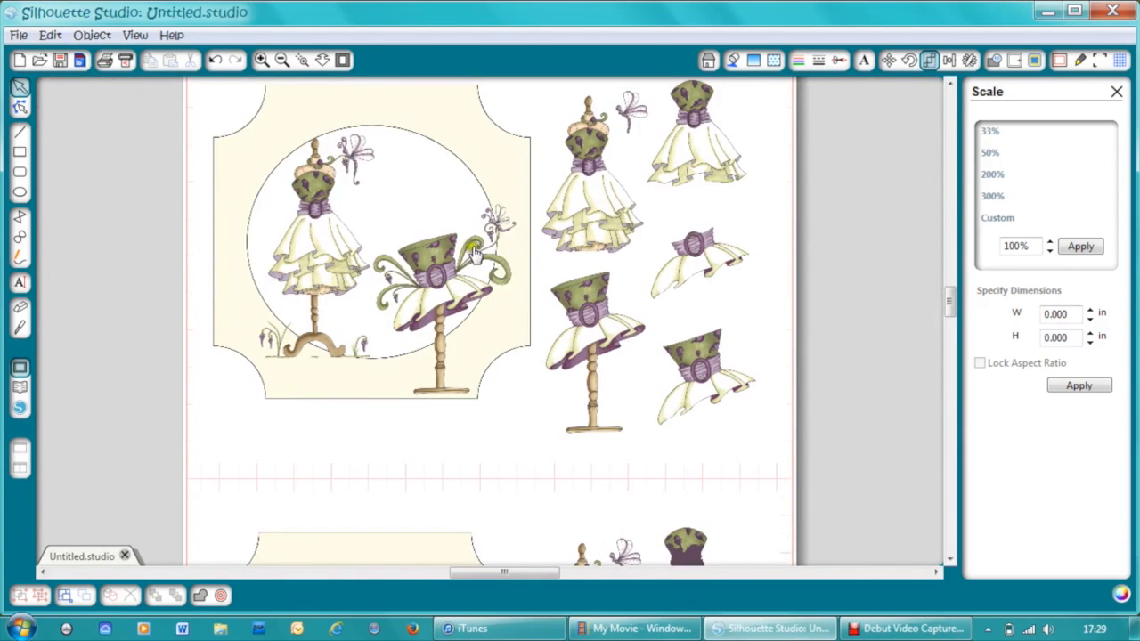
Select a trace area of about 7.65 × 5.42 in around the frame, dresses and hats of the purple decoupage sheet
click(574, 416)
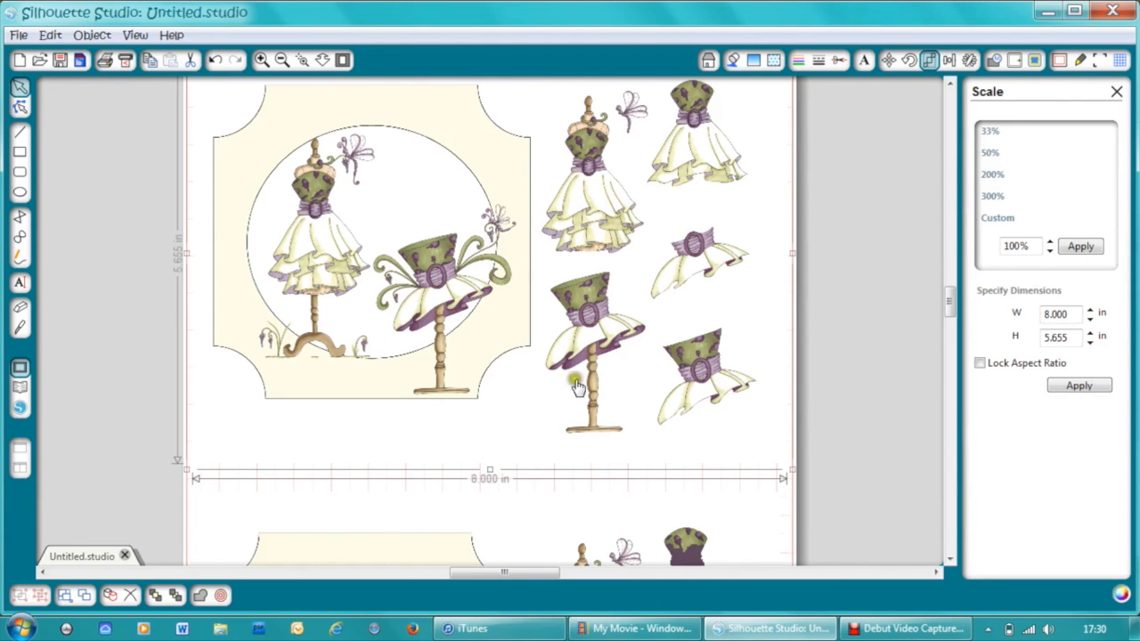
drag(951, 301, 953, 357)
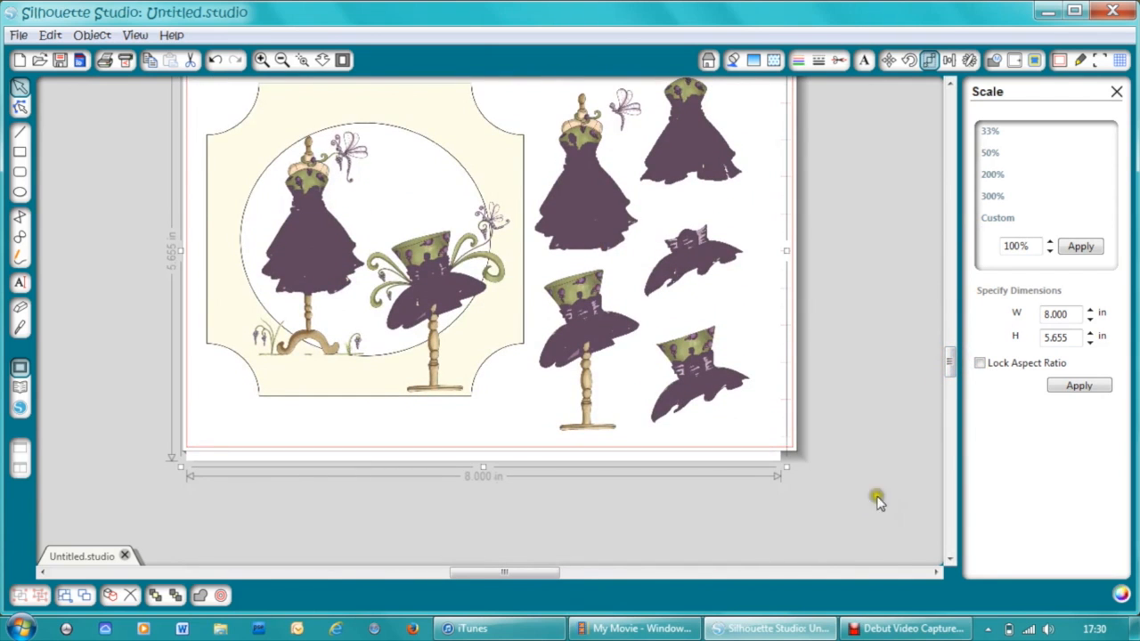
mouse_move(950, 362)
mouse_down()
mouse_move(944, 325)
mouse_move(949, 357)
mouse_up()
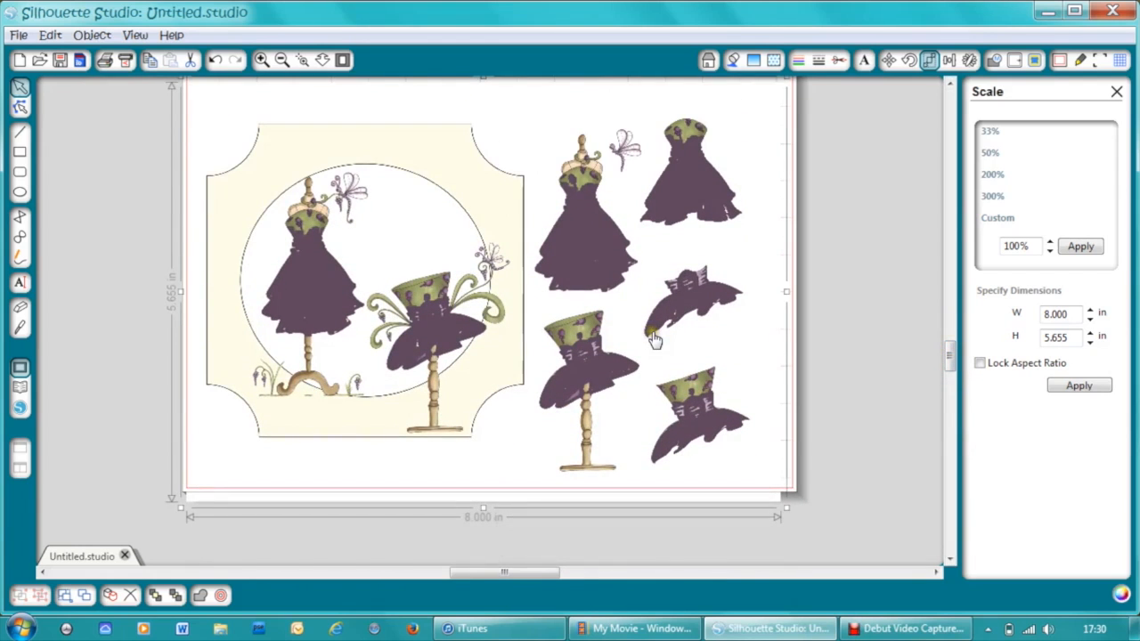
click(829, 294)
scroll(828, 292, up, 1)
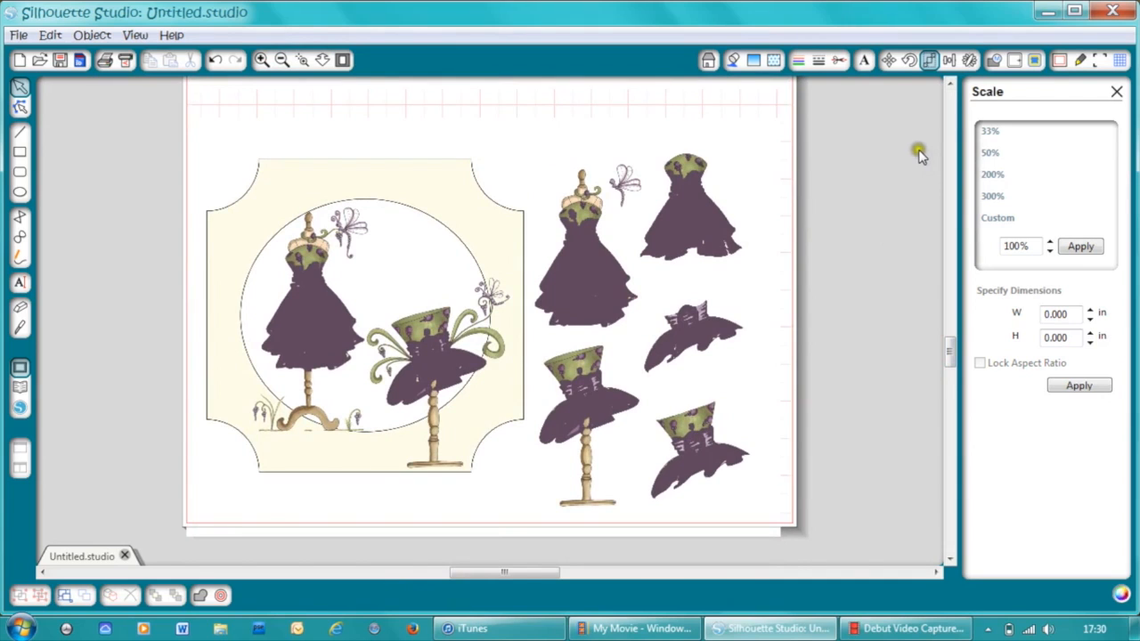
click(1036, 60)
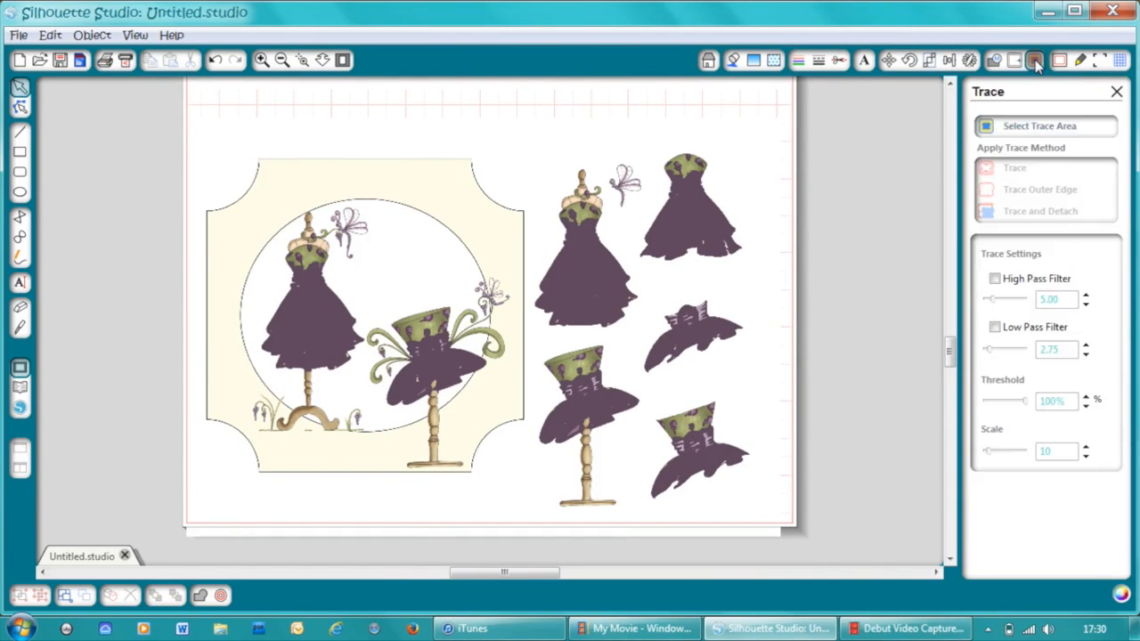
click(1040, 127)
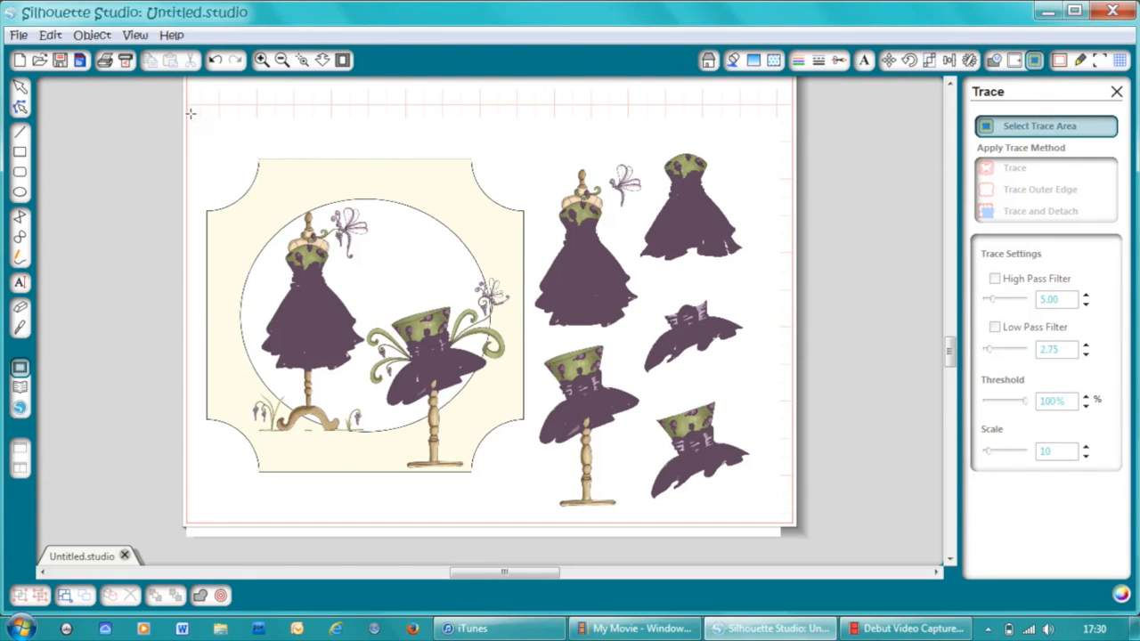
mouse_move(190, 114)
mouse_down()
mouse_move(196, 364)
mouse_move(276, 496)
mouse_move(489, 490)
mouse_move(758, 513)
mouse_up()
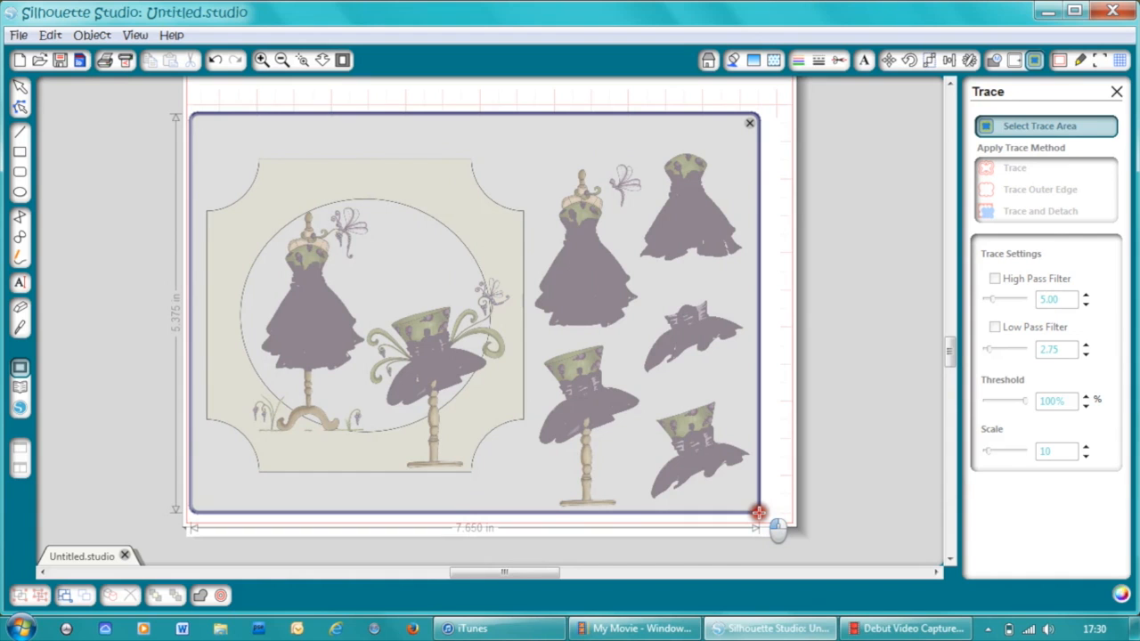
drag(758, 513, 759, 516)
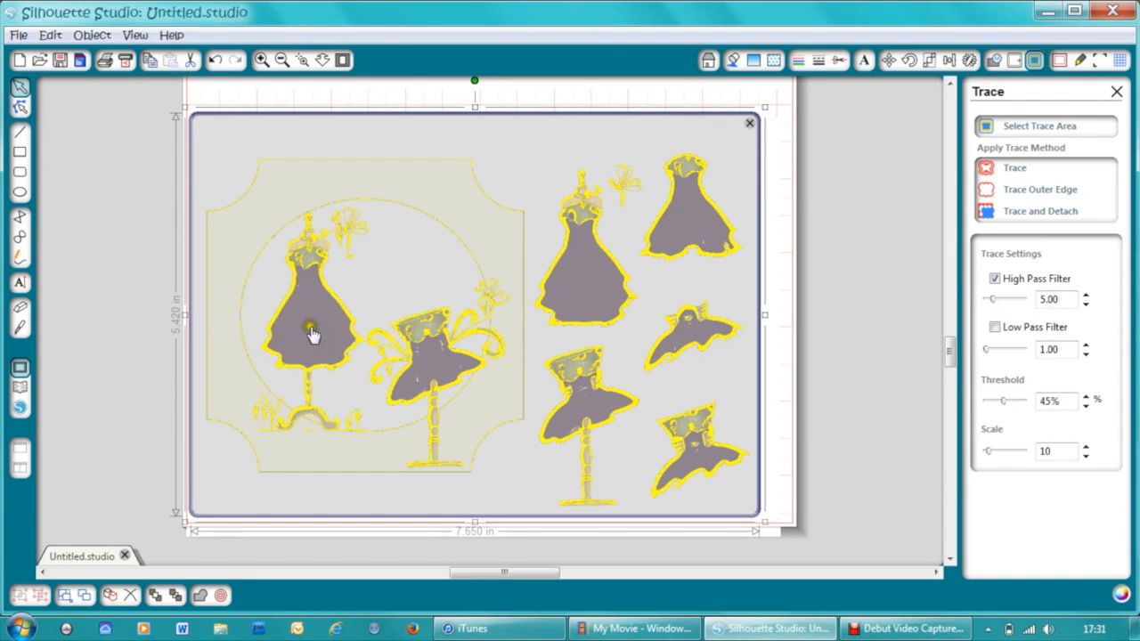
Turn off the trace's High Pass Filter and raise the Threshold to 97% to fill all the shapes
click(995, 280)
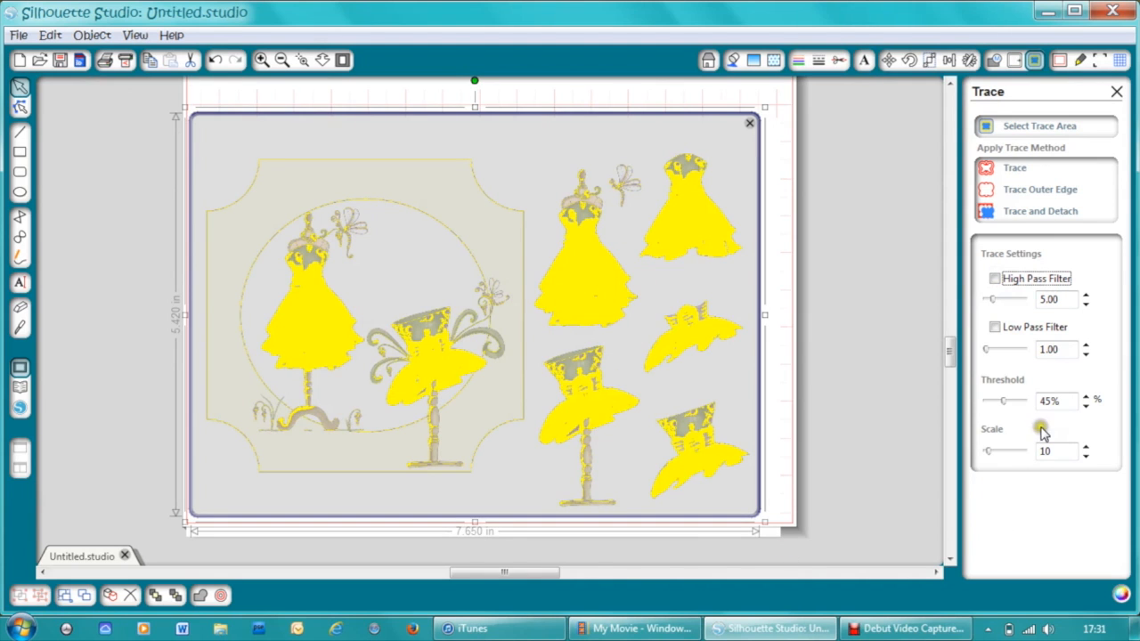
drag(1005, 403, 1014, 406)
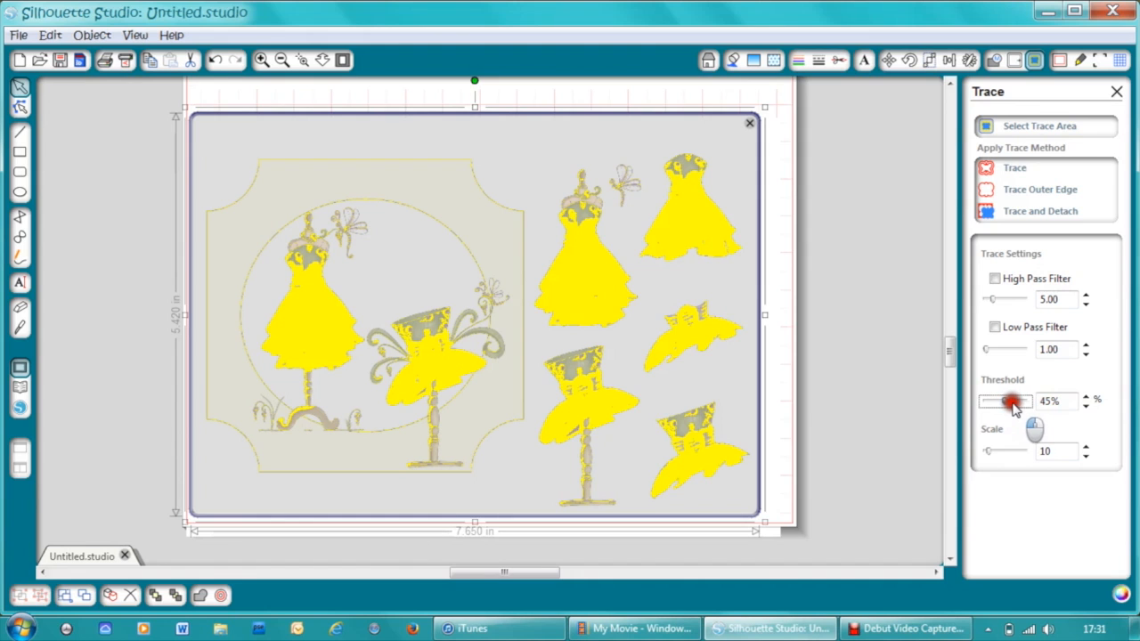
click(1012, 405)
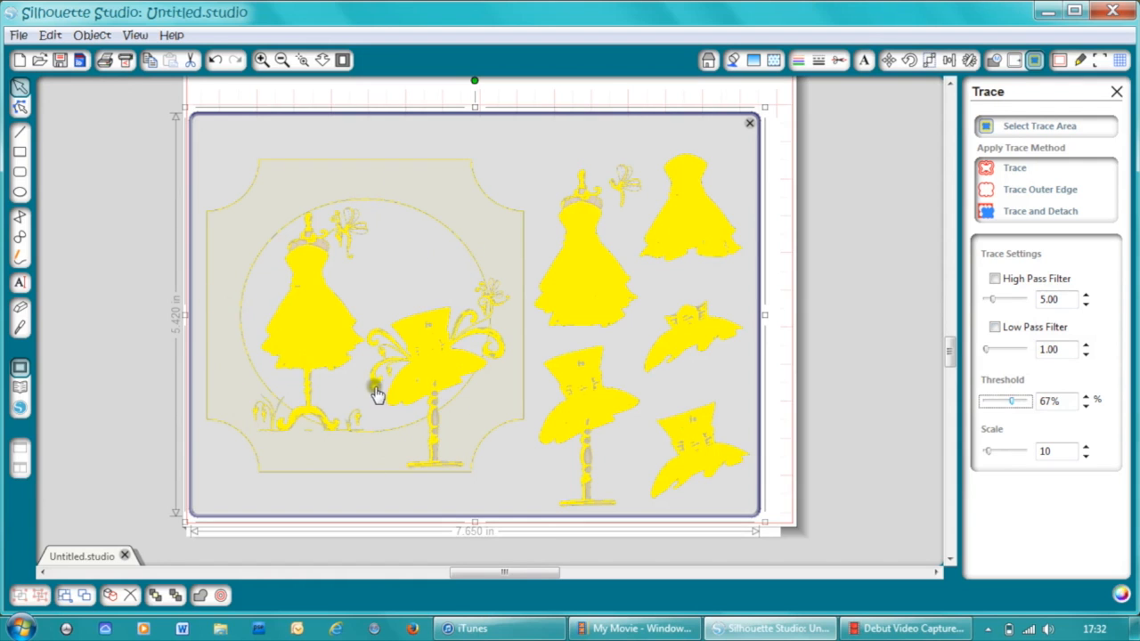
click(1020, 403)
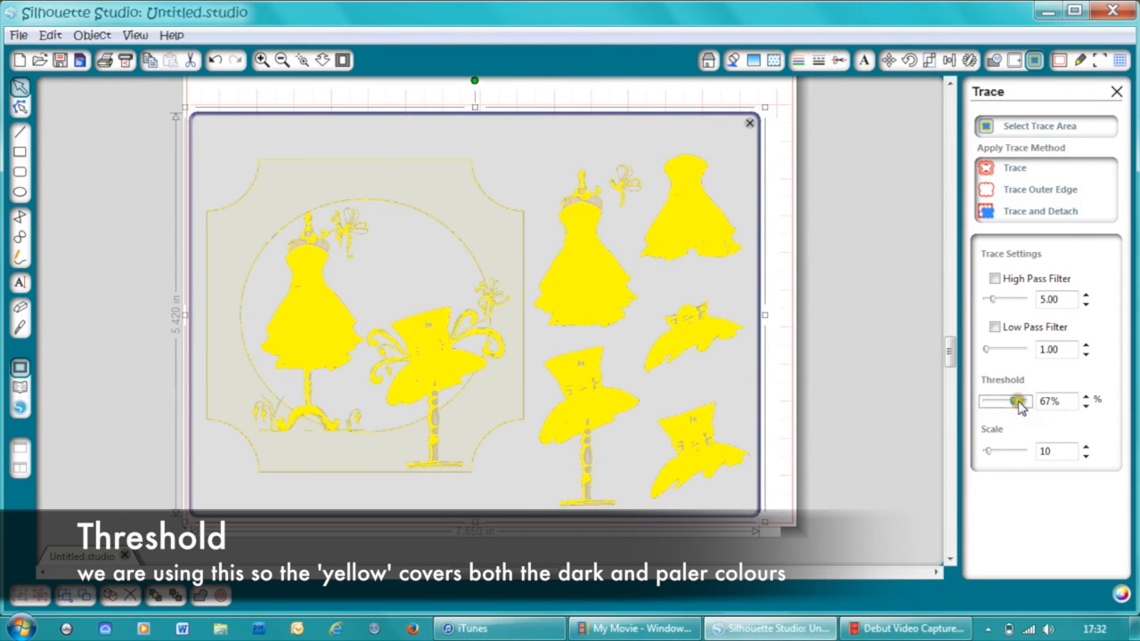
click(1020, 403)
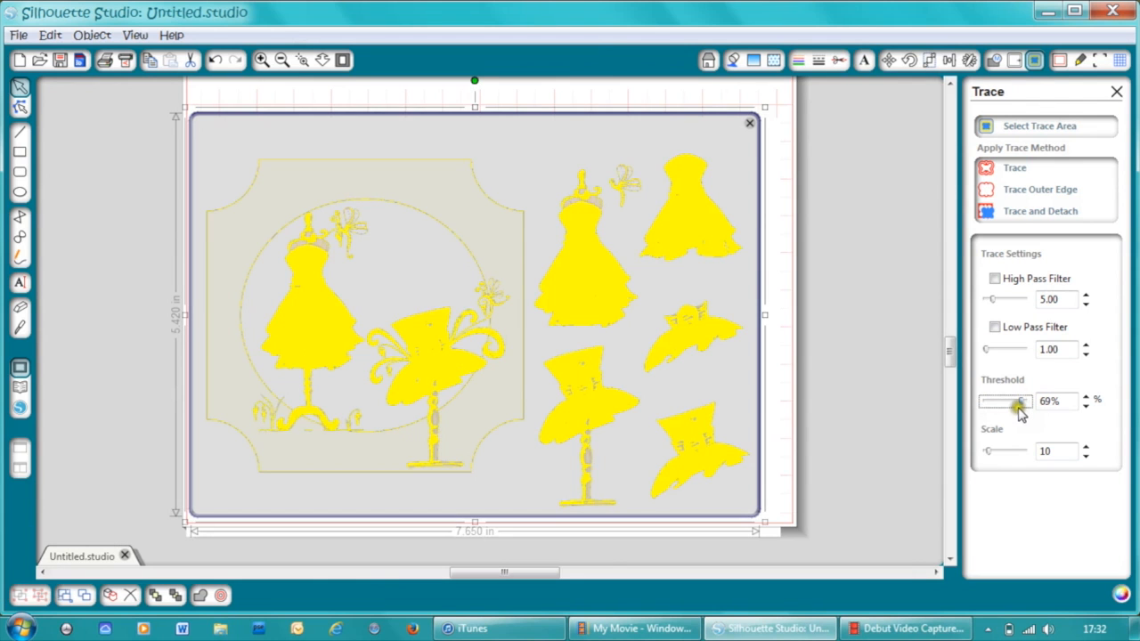
drag(1021, 430, 1026, 453)
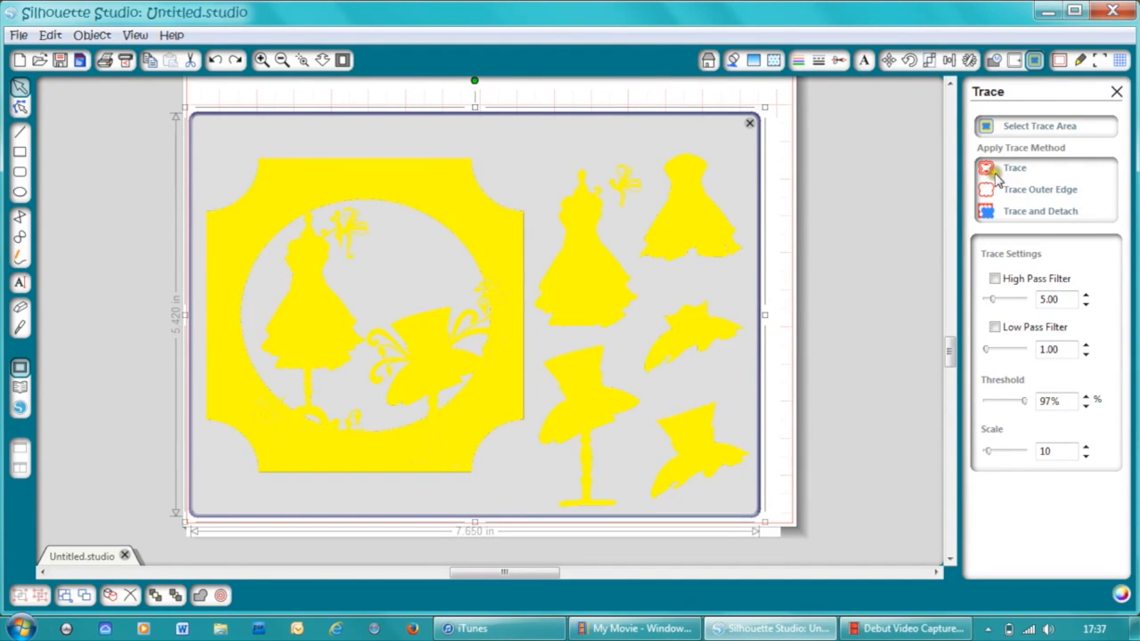
Trace the shapes of the purple sheet with the full Trace method and move its image off the traced outlines
click(1006, 172)
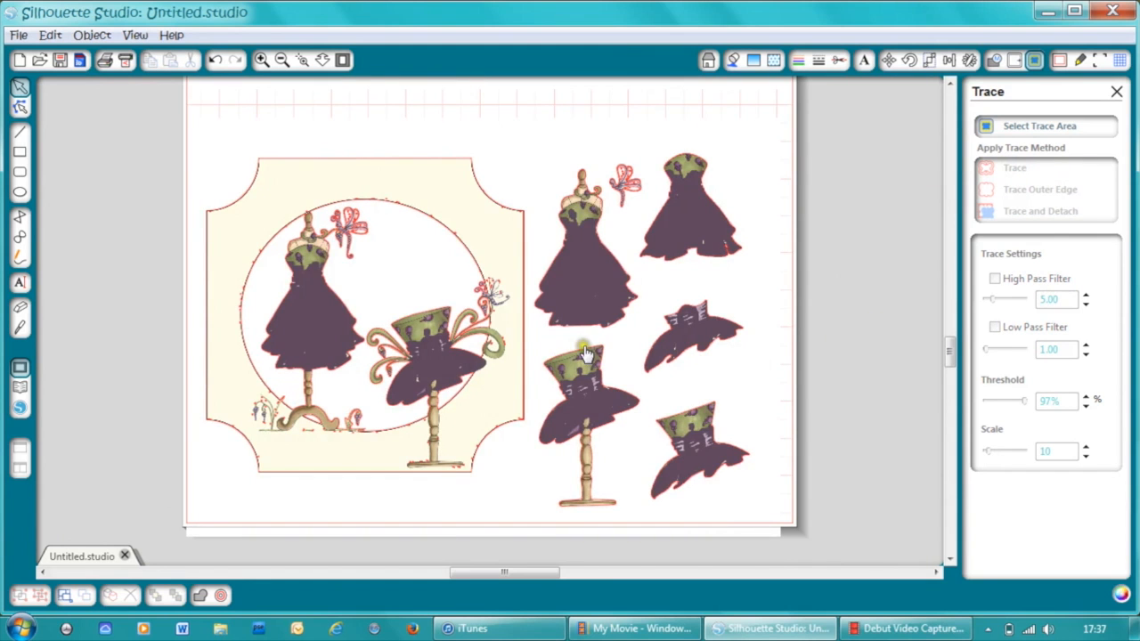
mouse_move(585, 308)
mouse_down()
mouse_move(581, 417)
mouse_move(549, 458)
mouse_move(632, 400)
mouse_move(697, 402)
mouse_move(806, 365)
mouse_move(552, 520)
mouse_move(509, 556)
mouse_move(505, 580)
mouse_move(590, 427)
mouse_move(552, 285)
mouse_move(496, 254)
mouse_up()
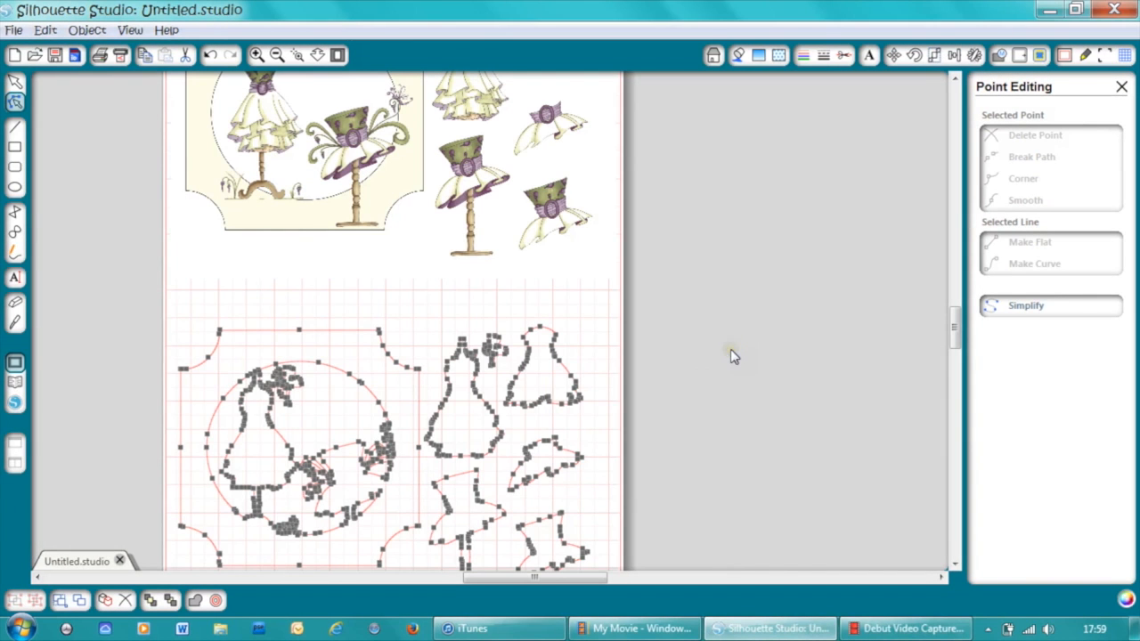
Leave point editing and move the traced outlines up over the original green-and-purple decoupage artwork
click(952, 327)
drag(951, 327, 954, 342)
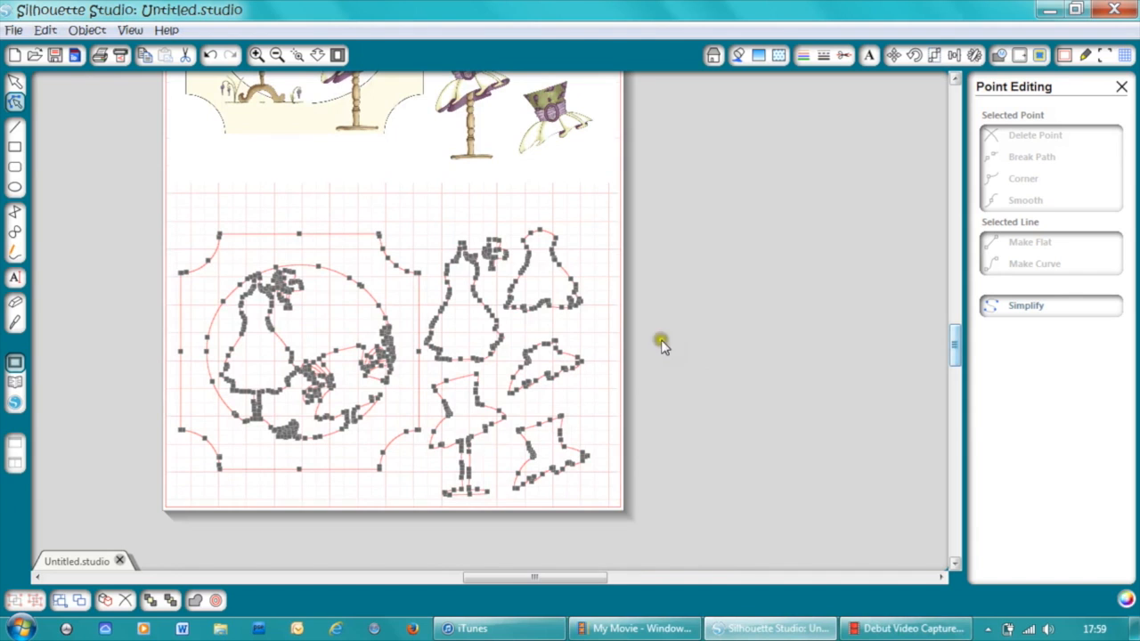
click(15, 82)
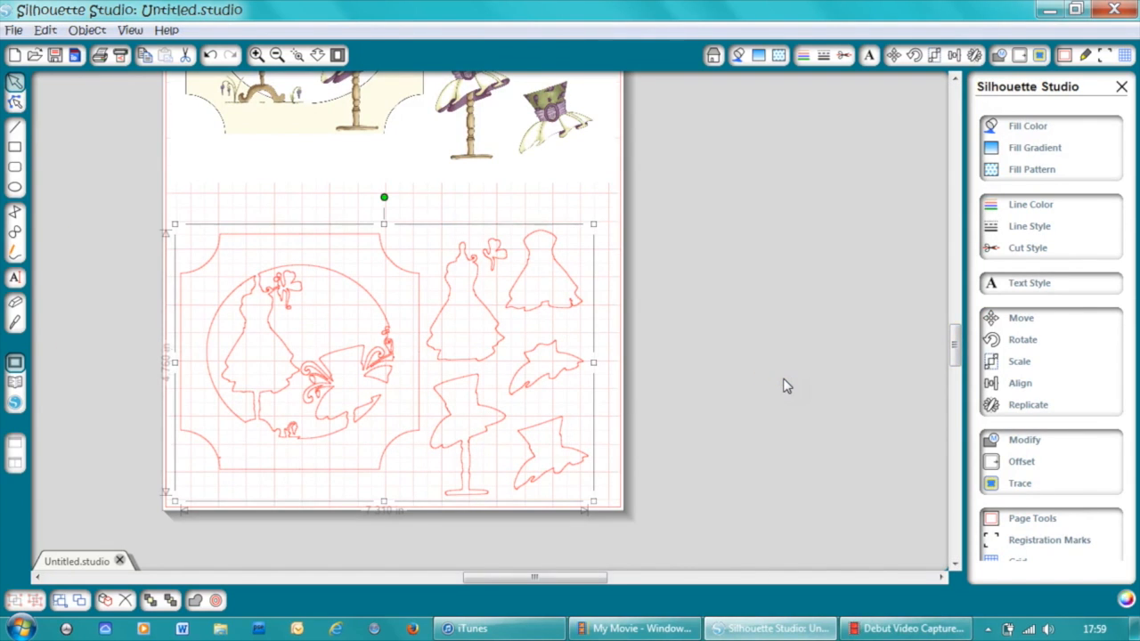
mouse_move(954, 343)
mouse_down()
mouse_move(954, 313)
mouse_move(954, 326)
mouse_up()
drag(426, 461, 446, 134)
drag(952, 305, 951, 285)
mouse_move(439, 335)
mouse_down()
mouse_move(416, 316)
mouse_move(445, 324)
mouse_move(443, 337)
mouse_up()
click(443, 333)
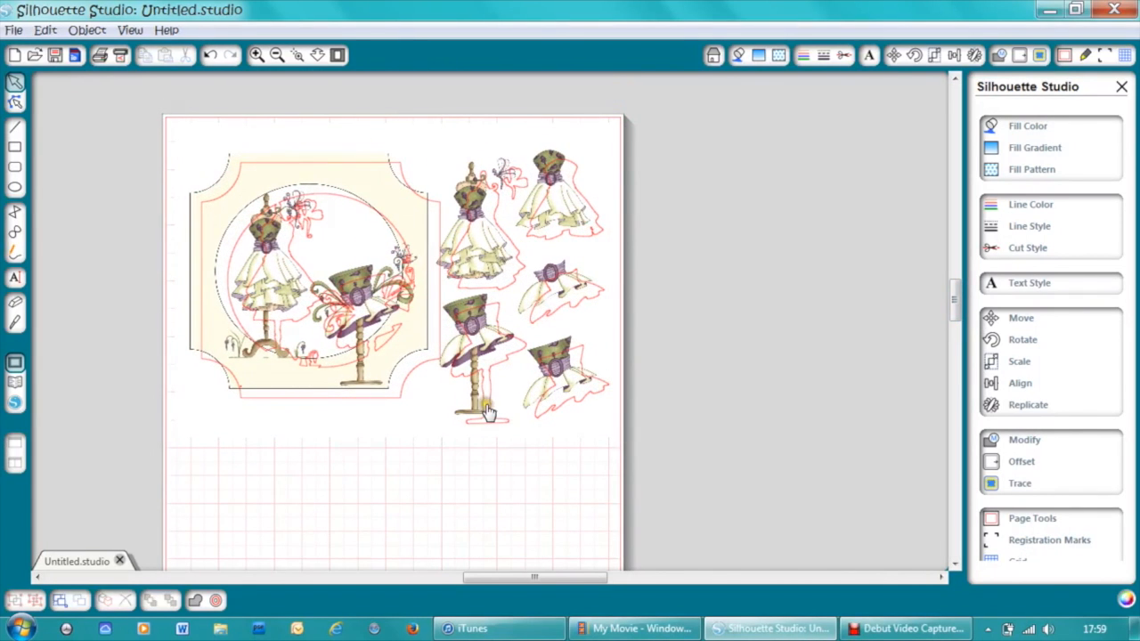
Position the traced outlines near the page's upper edge and fit the original artwork image exactly beneath them
click(487, 410)
mouse_move(490, 417)
mouse_down()
mouse_move(481, 408)
mouse_move(496, 417)
mouse_move(490, 458)
mouse_move(486, 438)
mouse_move(496, 434)
mouse_move(512, 452)
mouse_move(503, 594)
mouse_up()
mouse_move(400, 244)
mouse_down()
mouse_move(387, 203)
mouse_move(402, 205)
mouse_up()
click(404, 202)
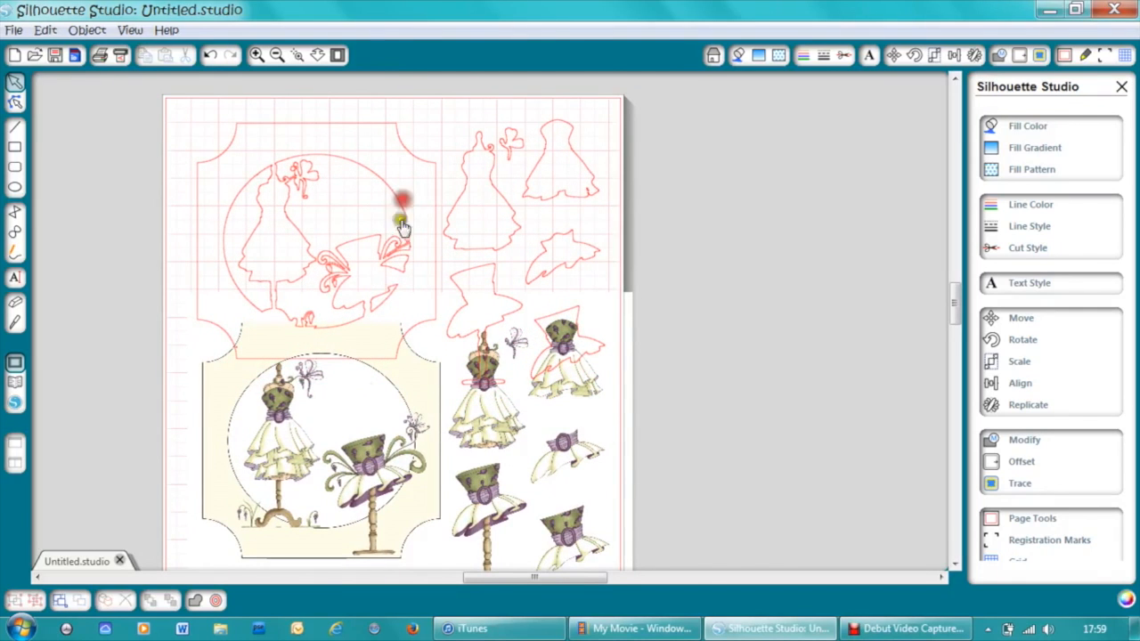
mouse_move(401, 456)
mouse_down()
mouse_move(392, 169)
mouse_move(374, 278)
mouse_move(376, 266)
mouse_up()
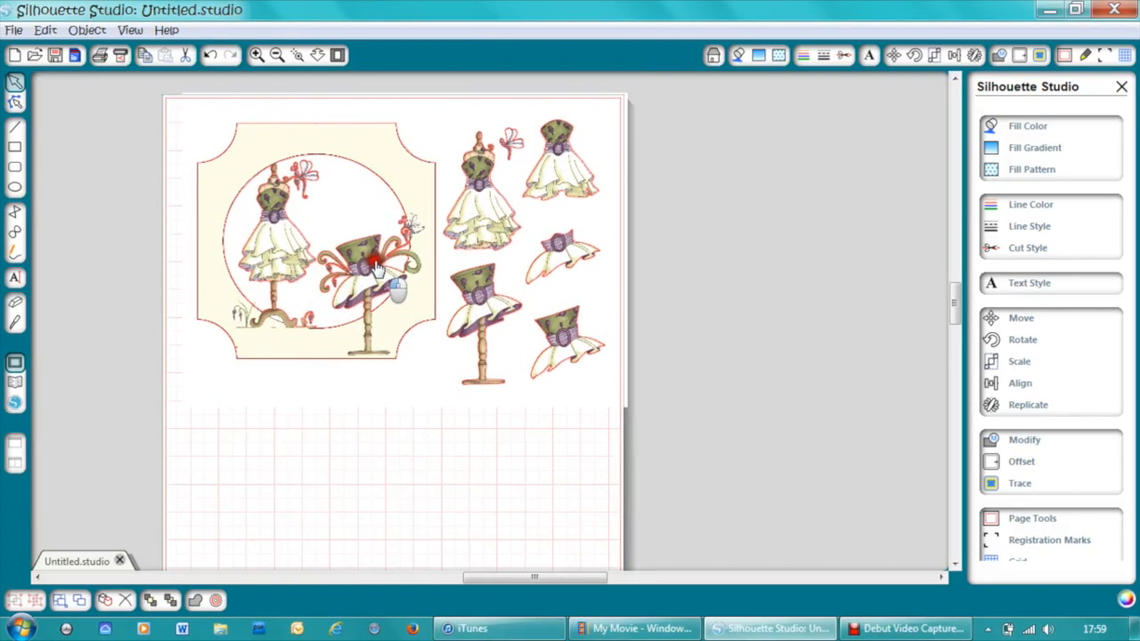
drag(376, 267, 375, 264)
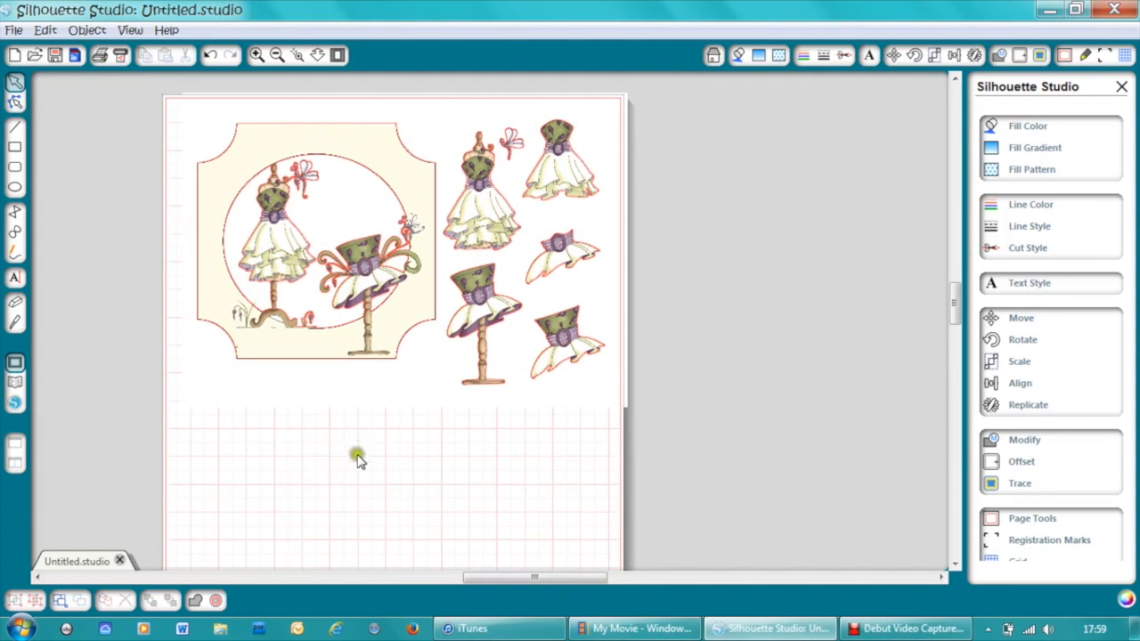
Examine close up how well the cut lines follow the edges of the hats, dresses and frame
click(256, 54)
click(257, 54)
click(257, 54)
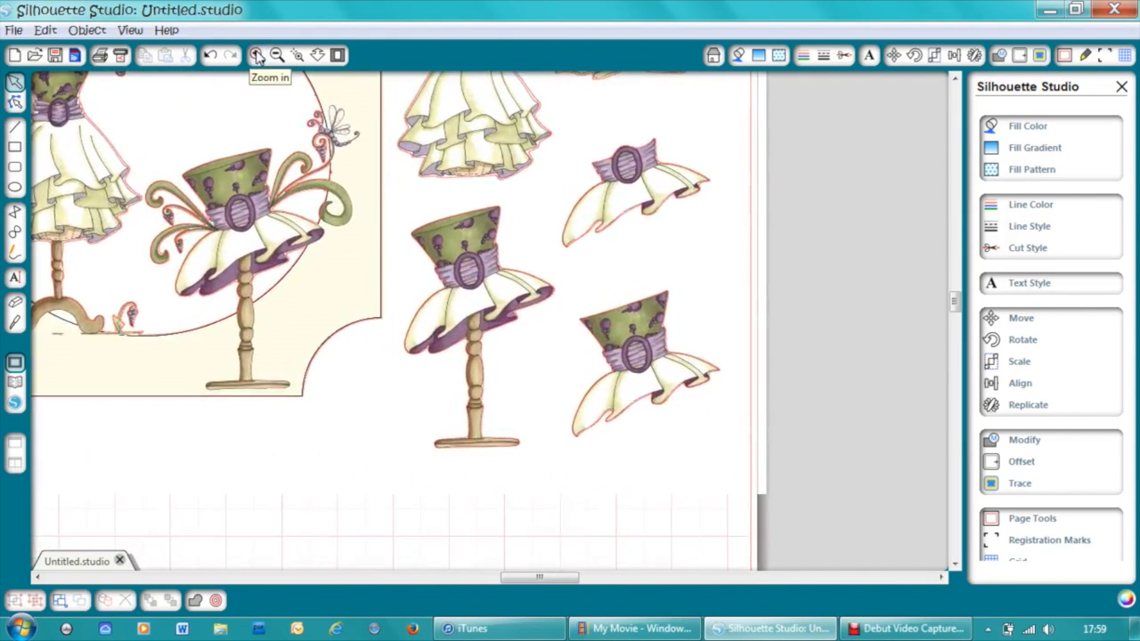
click(257, 54)
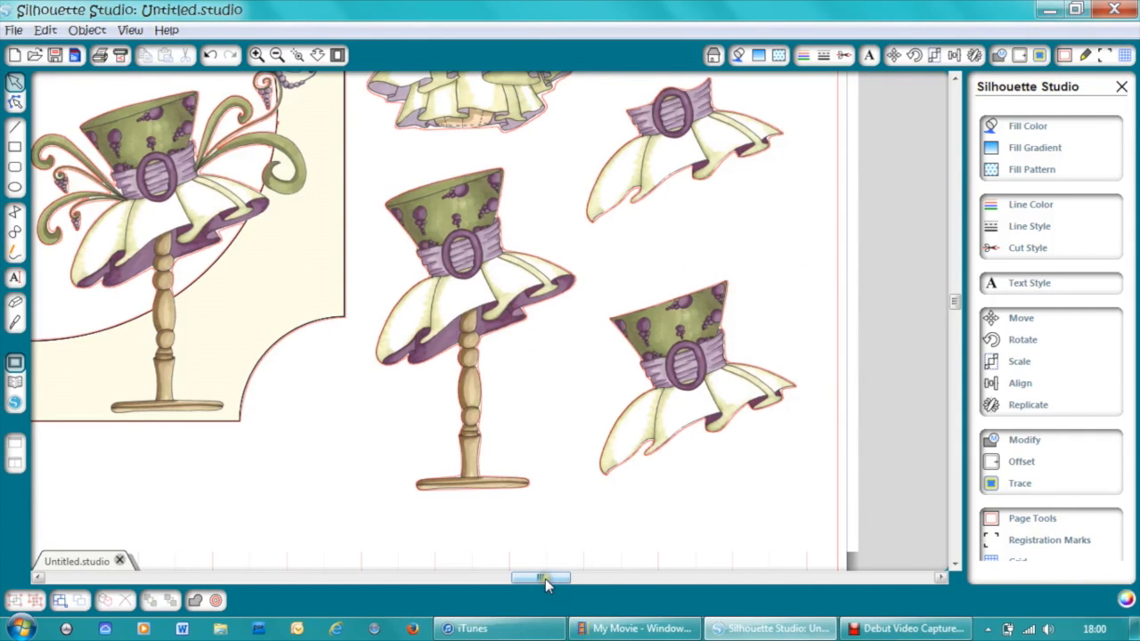
drag(545, 579, 493, 583)
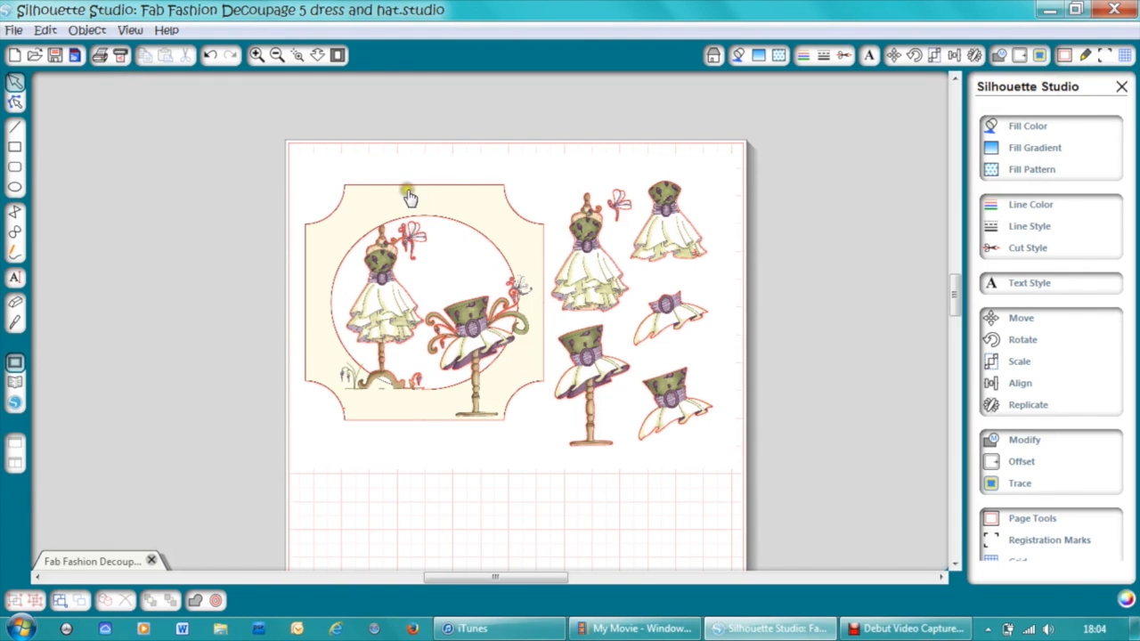
Try showing the registration marks on the portrait A4 page, and undo them
click(297, 176)
click(346, 164)
click(304, 161)
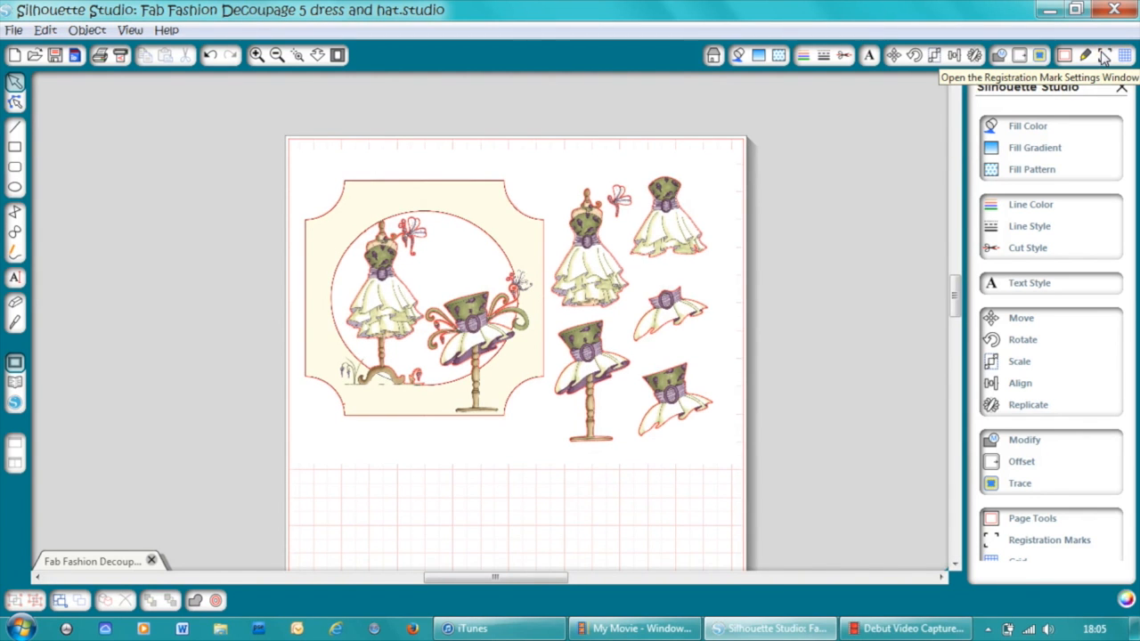
click(1103, 56)
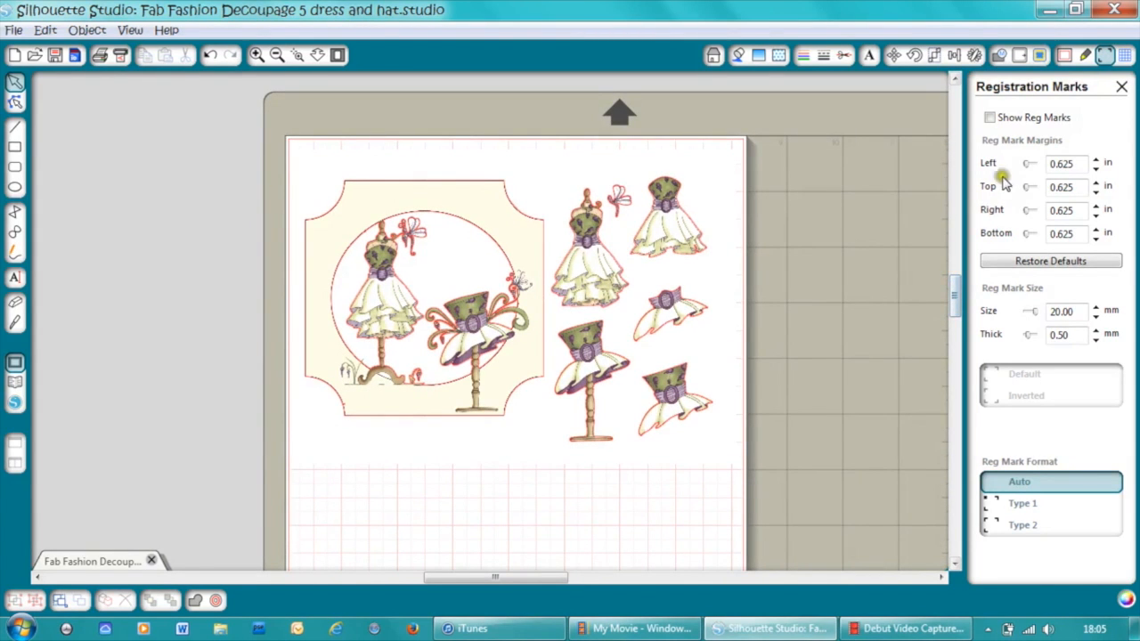
click(989, 120)
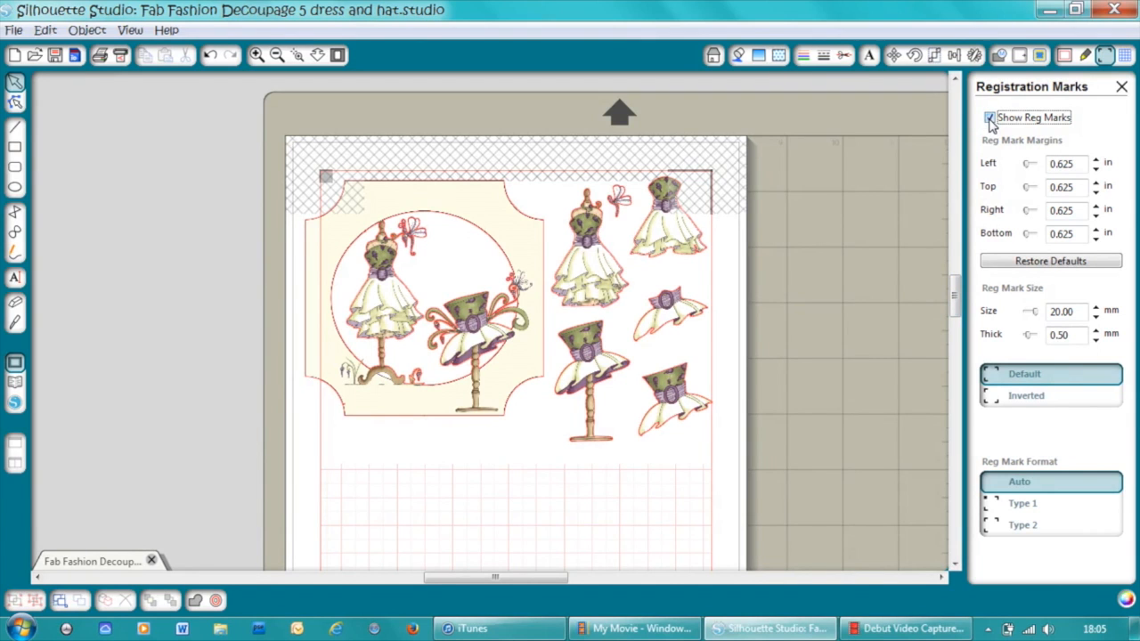
click(713, 56)
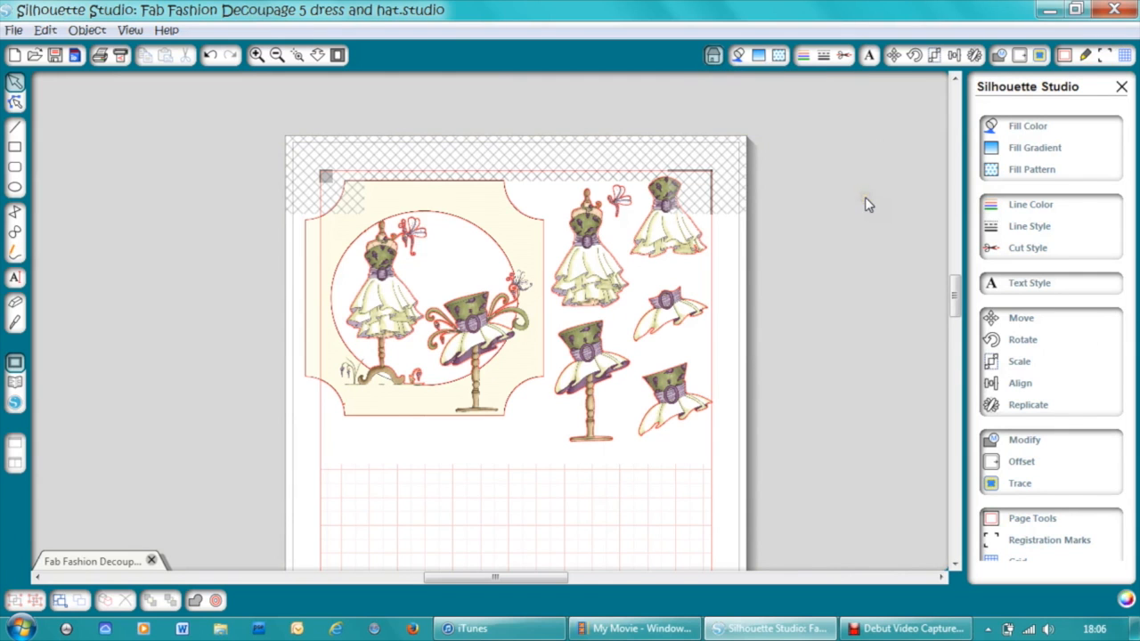
click(211, 56)
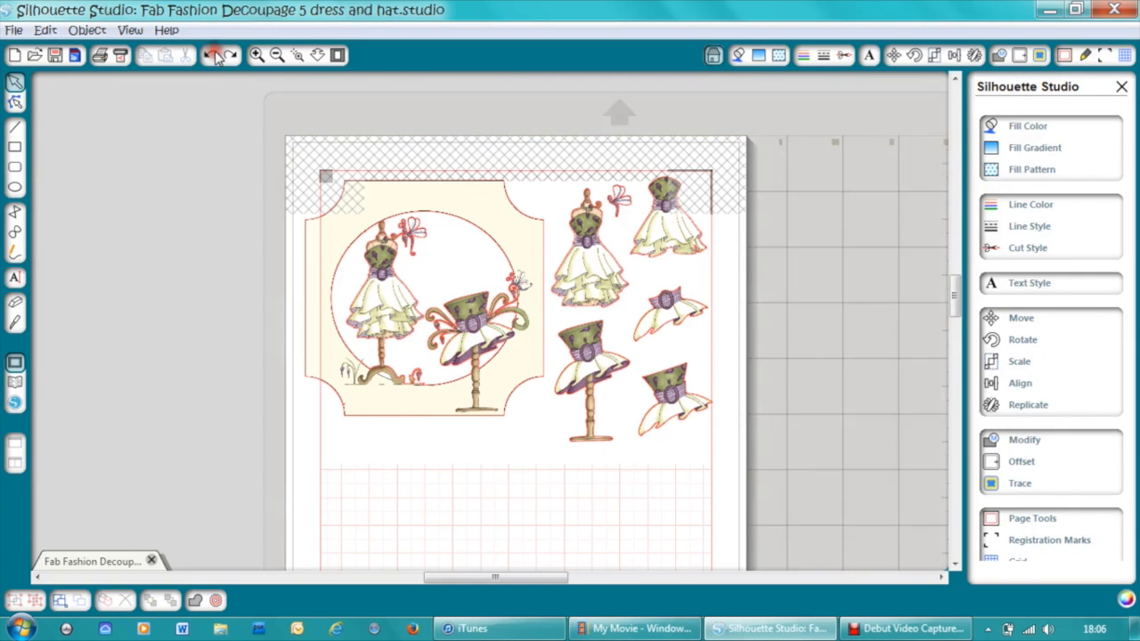
click(215, 55)
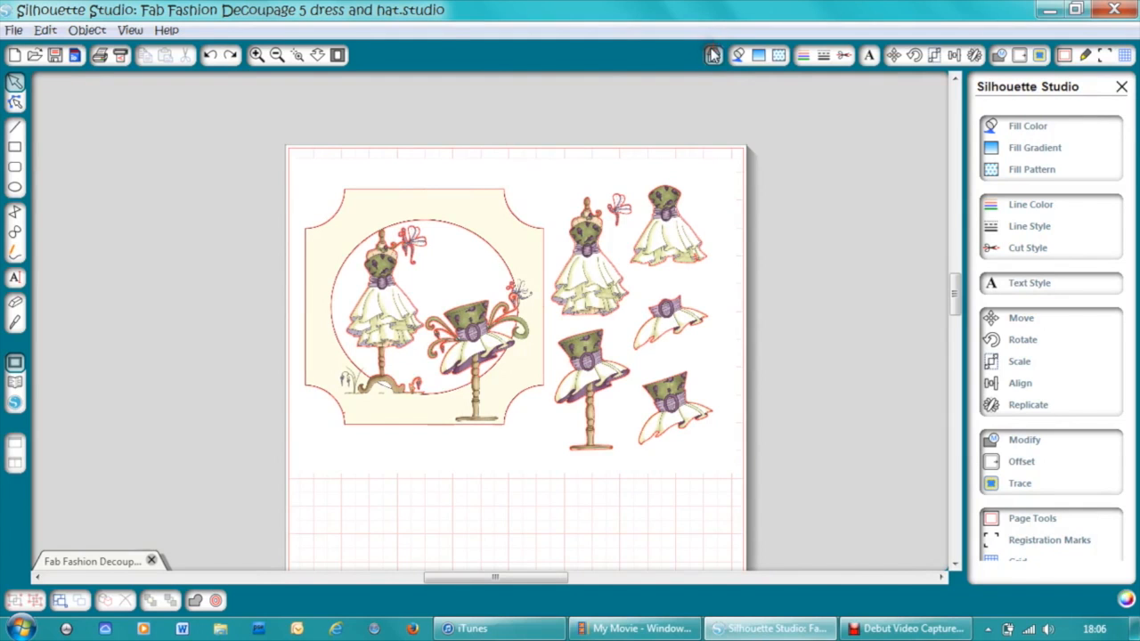
Set the A4 page orientation to landscape
click(1065, 56)
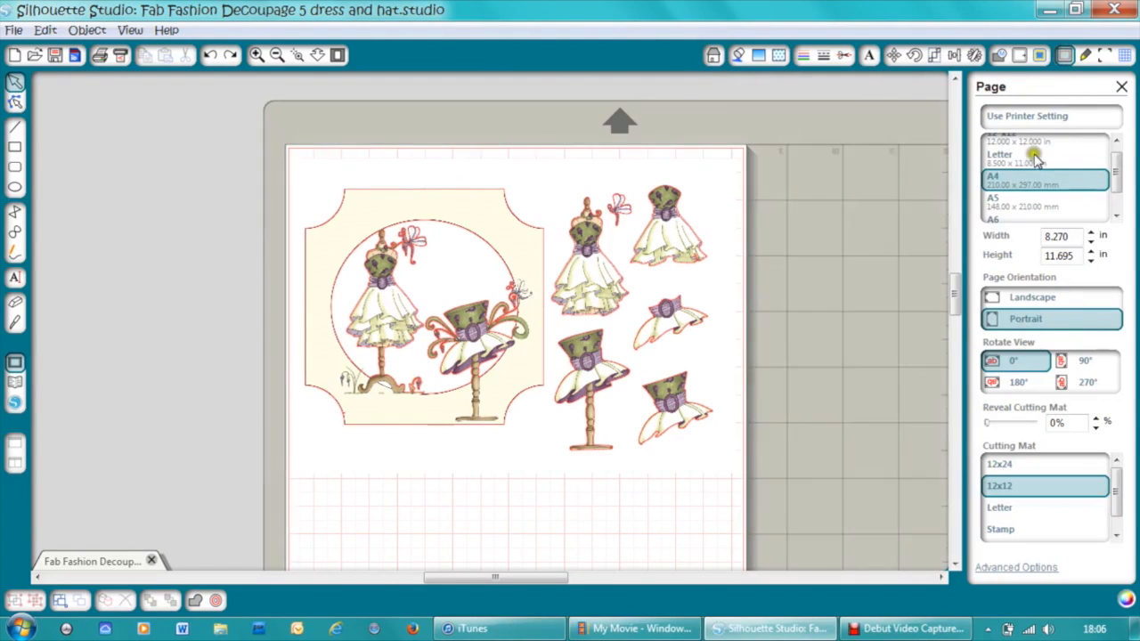
click(1039, 299)
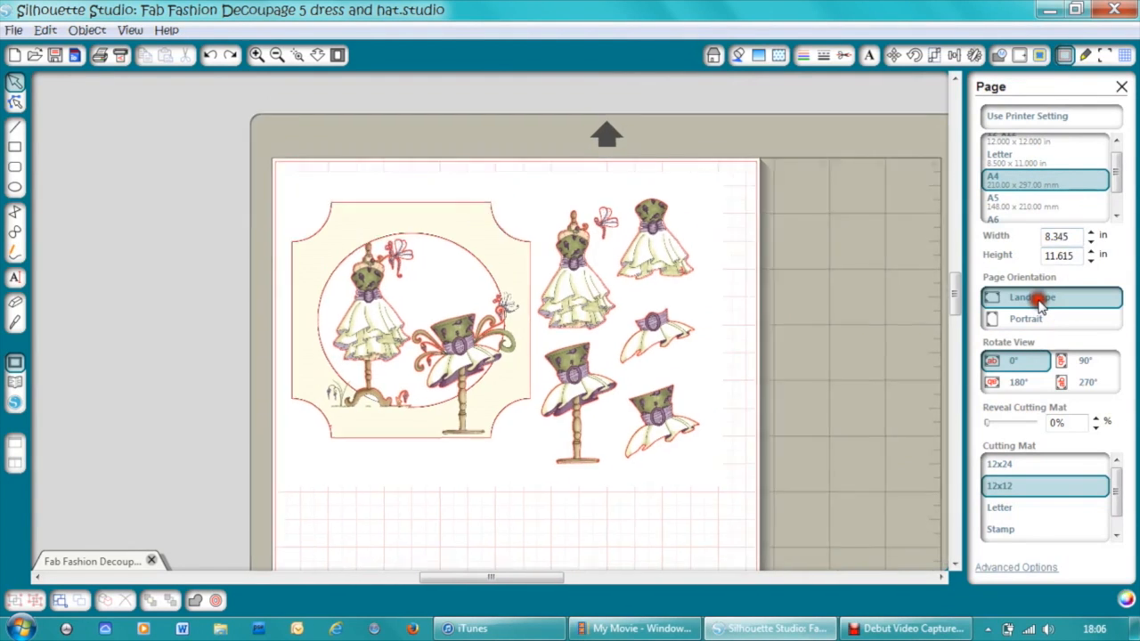
drag(953, 294, 956, 322)
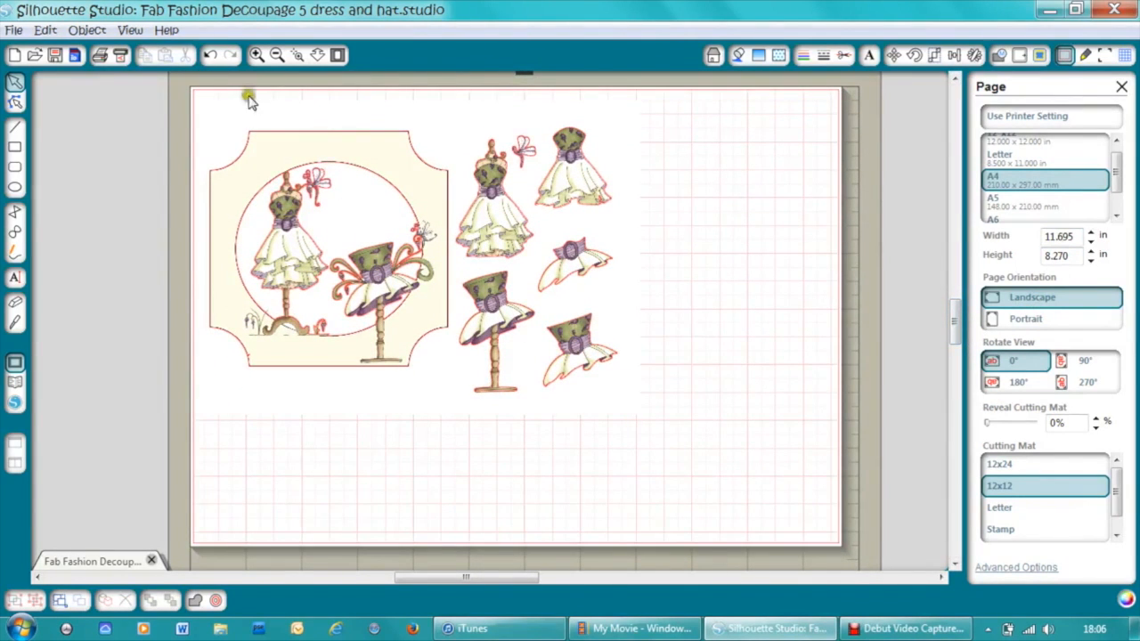
Move the artwork with its cut lines to the middle of the page and back towards its upper-left corner
drag(380, 292, 488, 365)
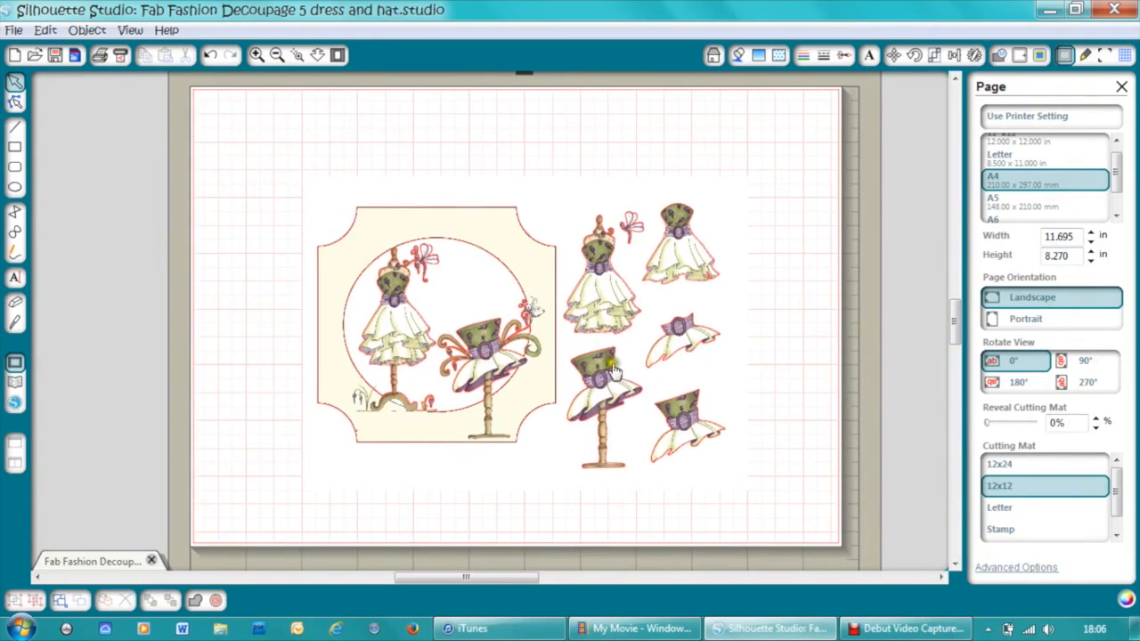
click(477, 318)
click(485, 343)
drag(485, 349, 388, 277)
click(784, 153)
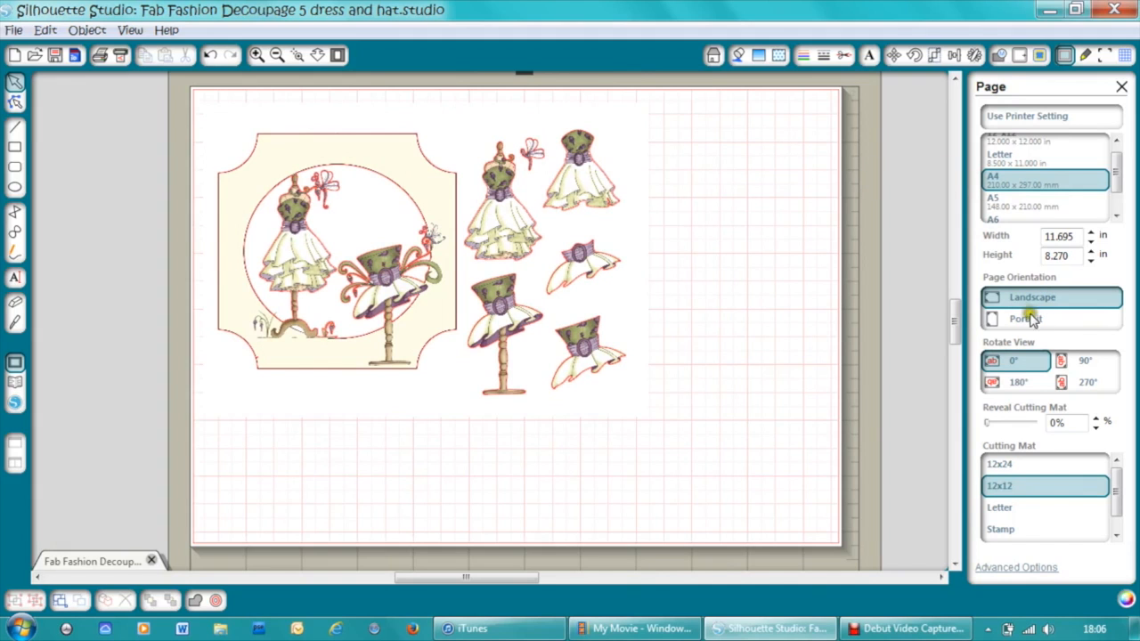
scroll(1065, 159, down, 2)
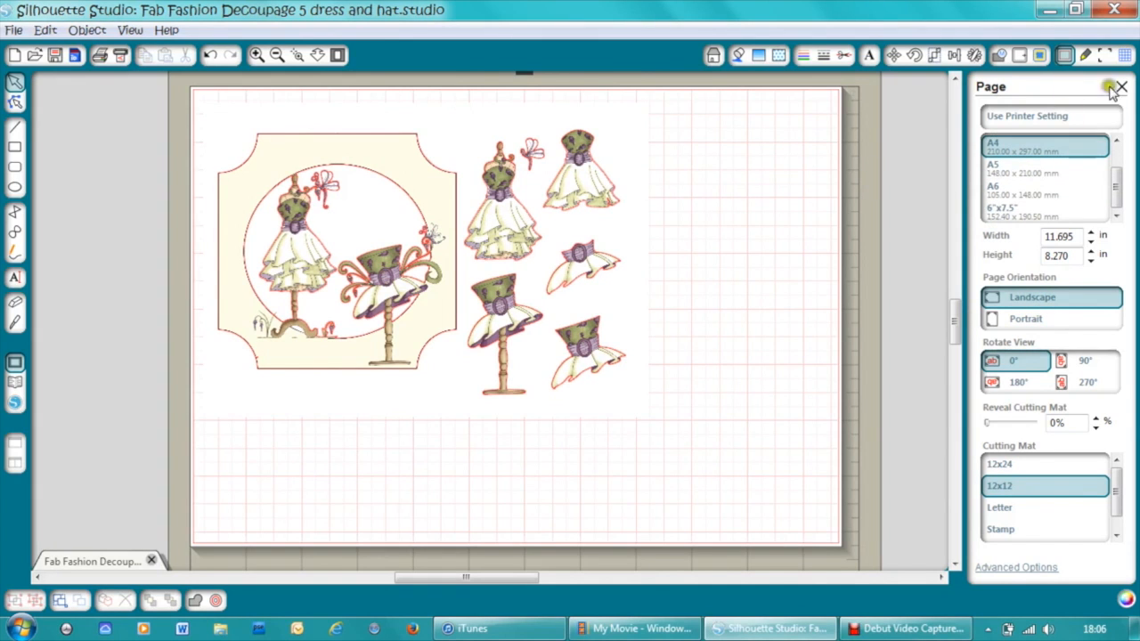
Show the registration marks and move the artwork with its cut lines inside their boundary, clear of the hatched areas
click(1104, 55)
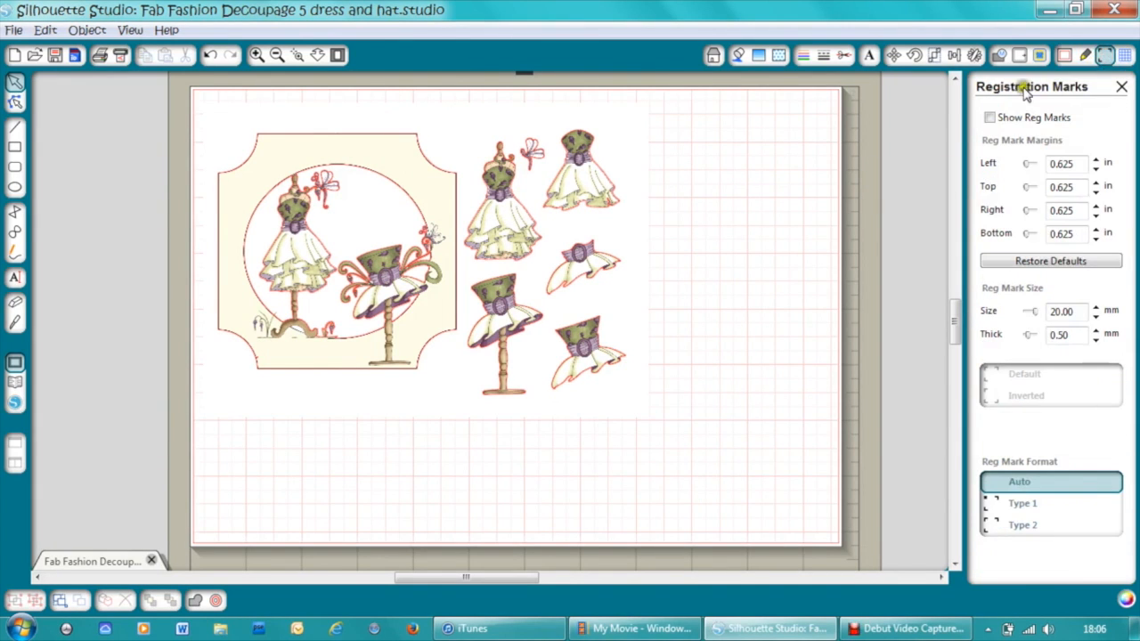
click(991, 117)
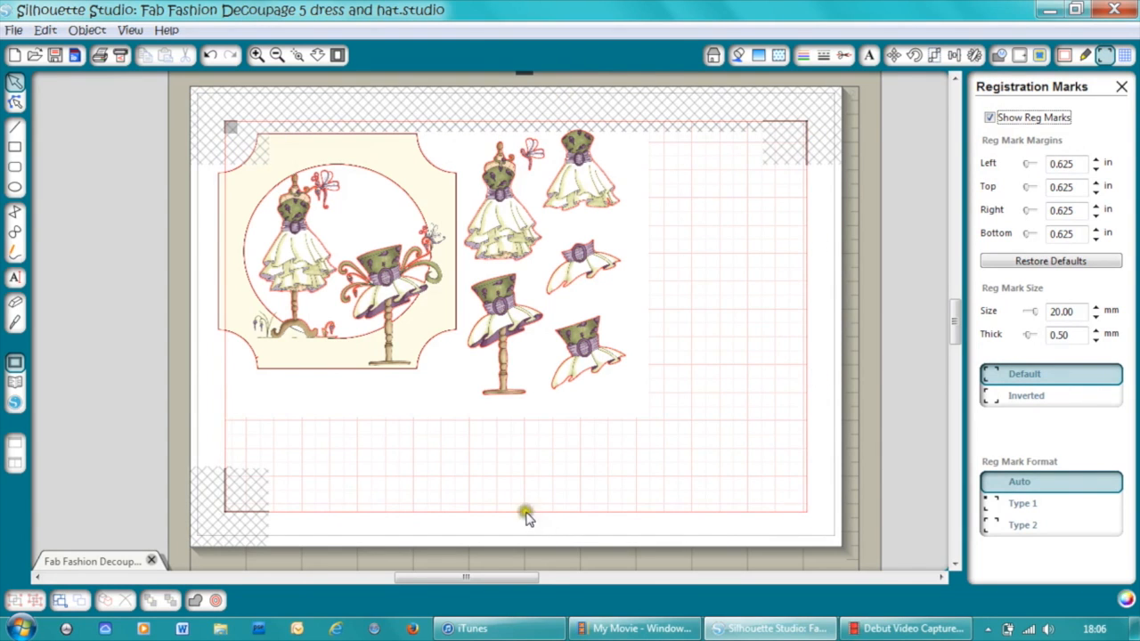
click(225, 435)
drag(314, 286, 406, 351)
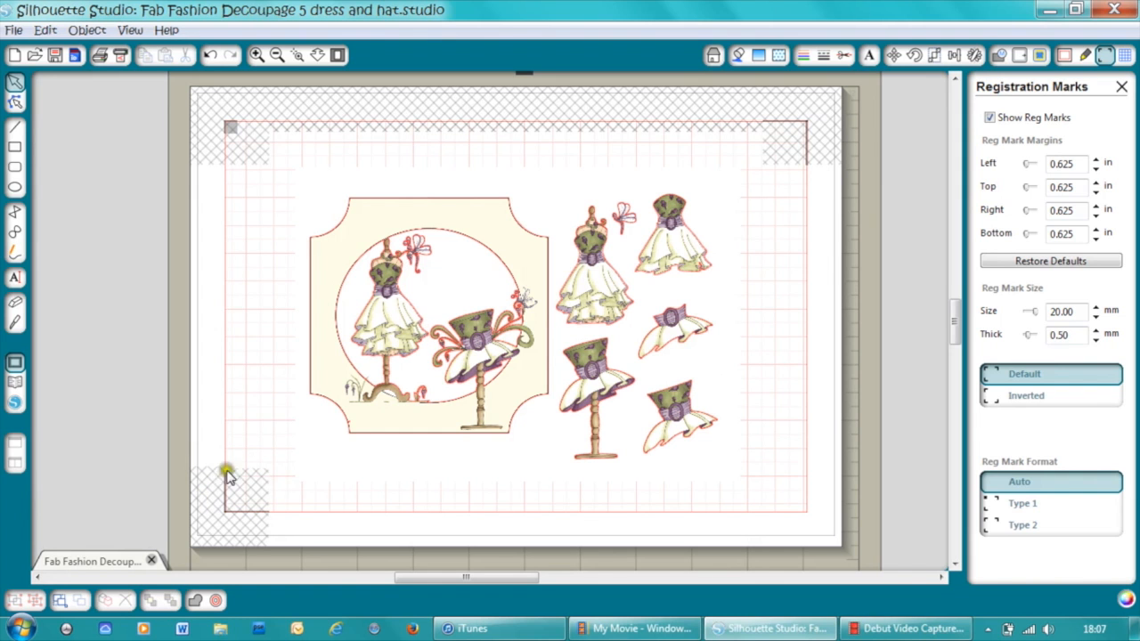
mouse_move(414, 350)
mouse_down()
mouse_move(307, 499)
mouse_move(276, 517)
mouse_move(415, 395)
mouse_move(423, 369)
mouse_move(410, 362)
mouse_up()
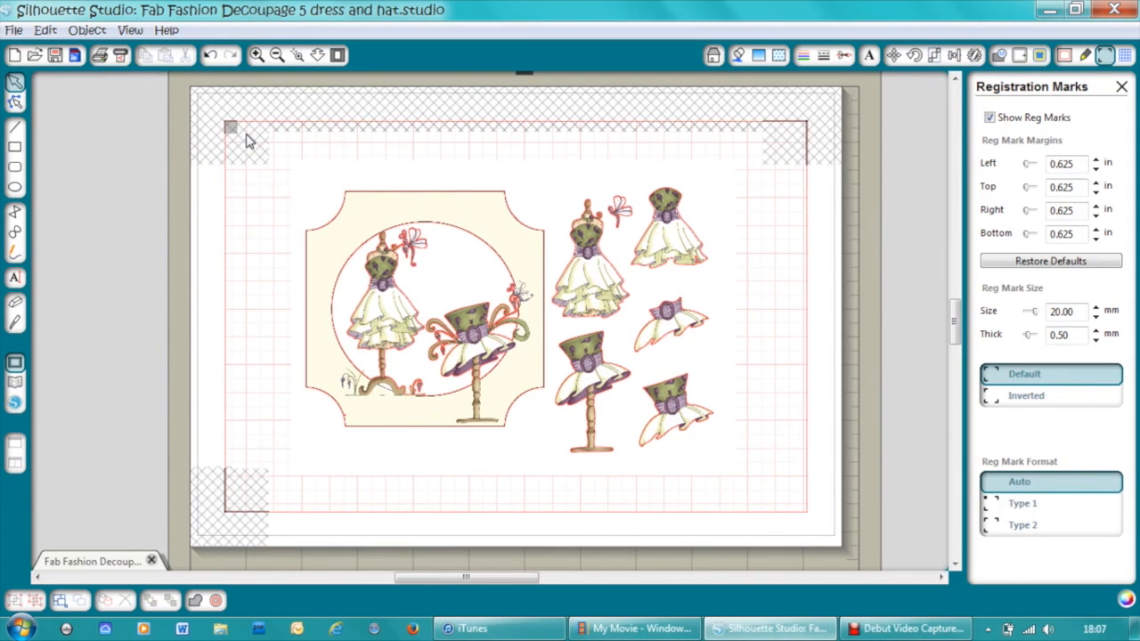
Reduce the left and top registration mark margins to 0.395 in
click(1094, 169)
drag(1095, 172, 1095, 172)
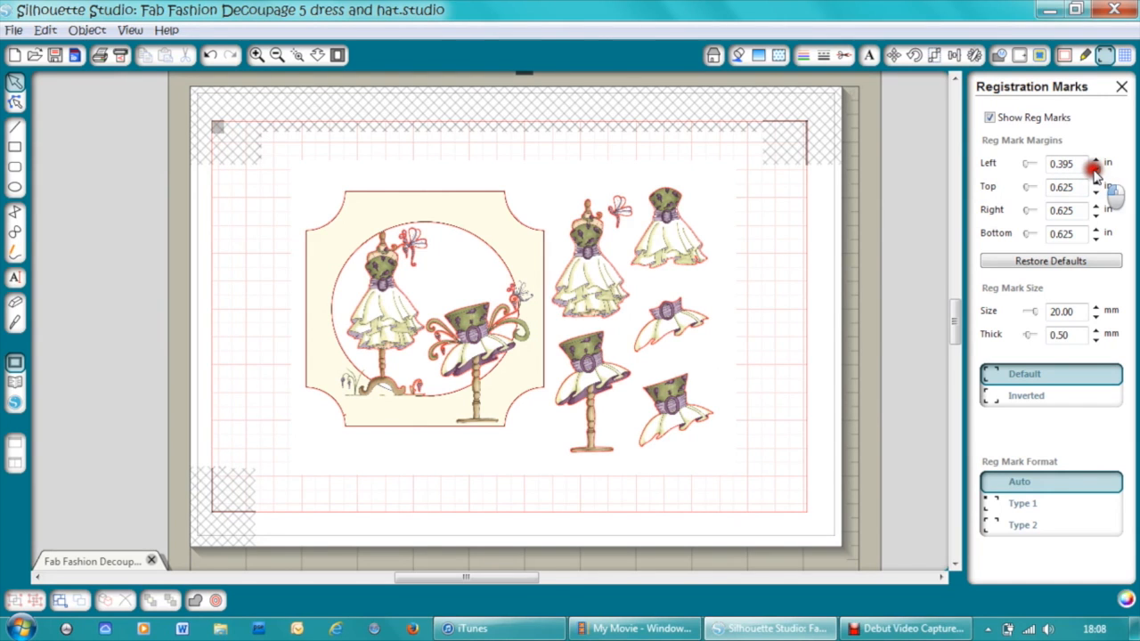
click(1026, 165)
click(1095, 173)
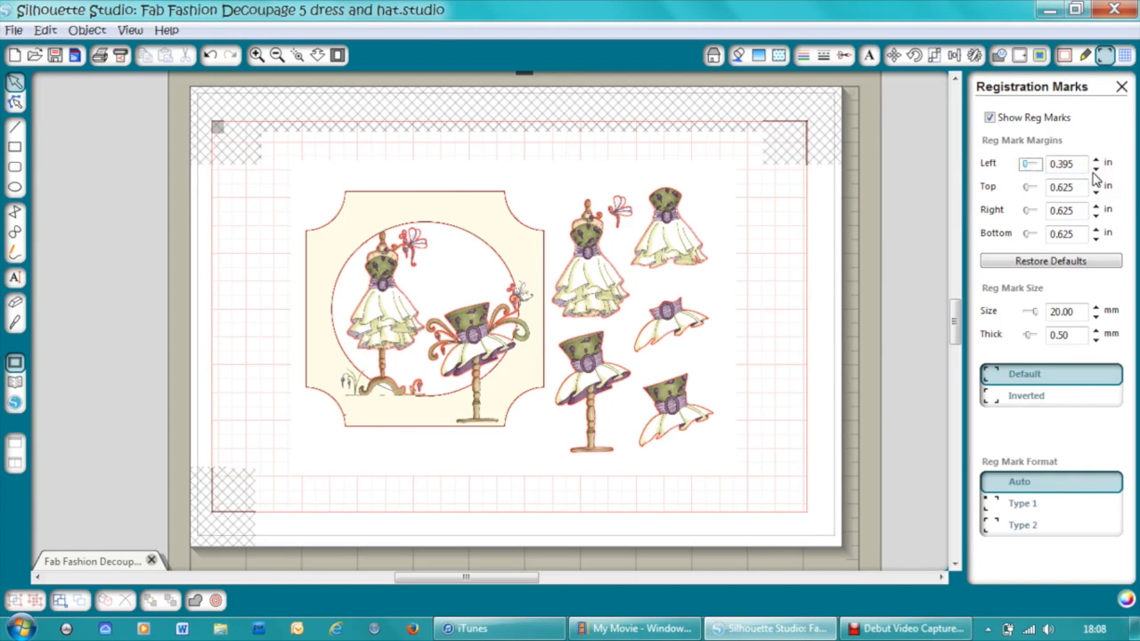
click(1098, 191)
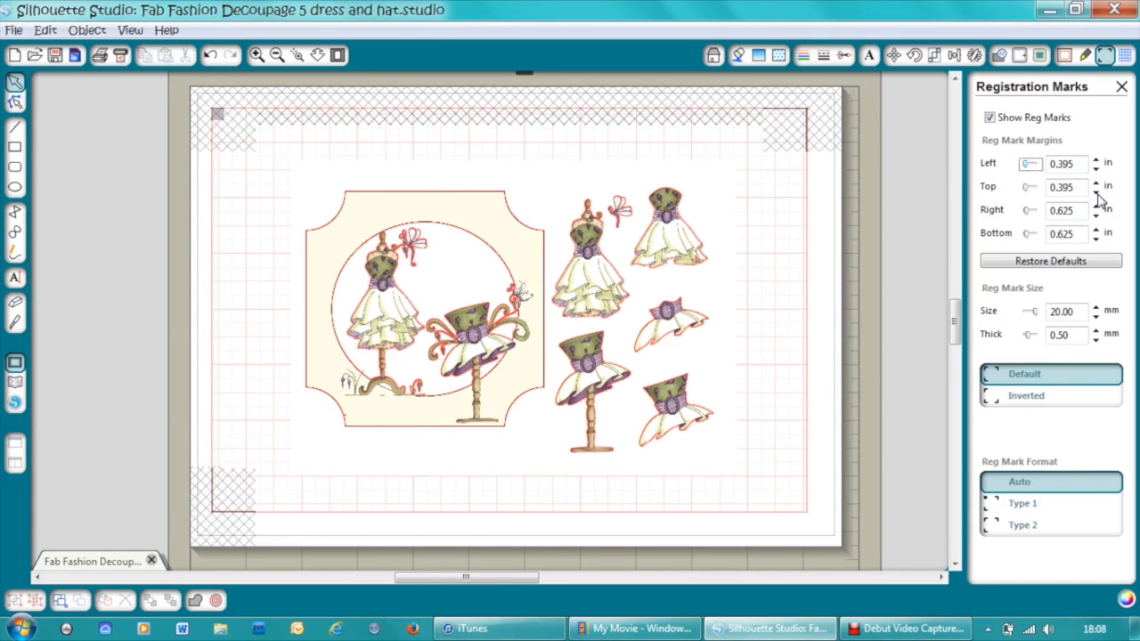
Undo the changes to the left and top registration mark margins
click(210, 57)
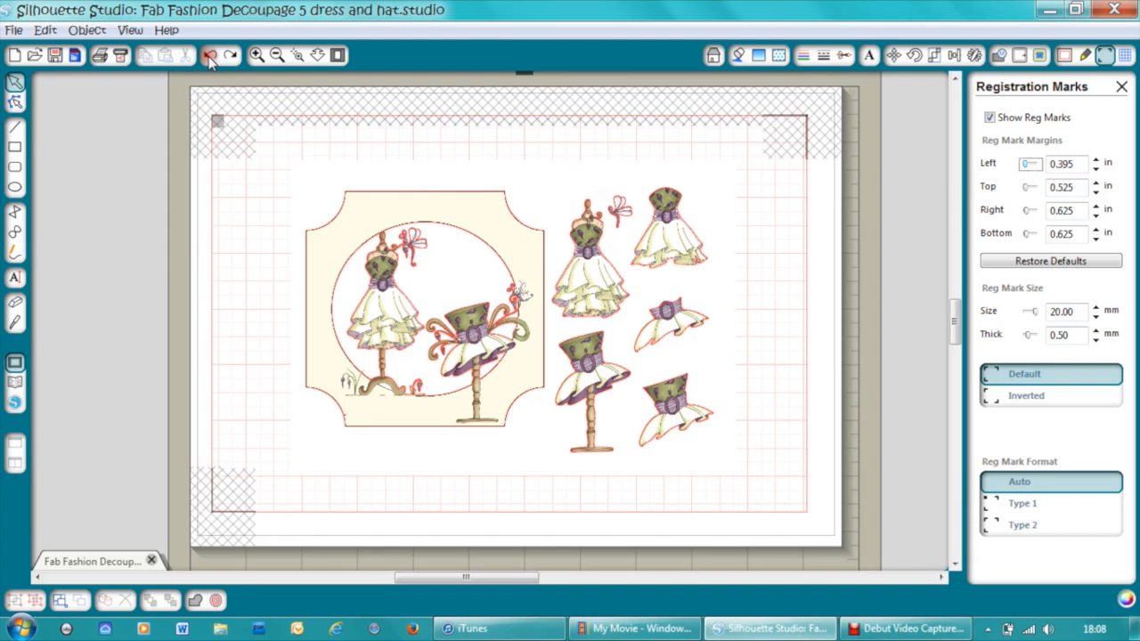
click(210, 57)
click(210, 57)
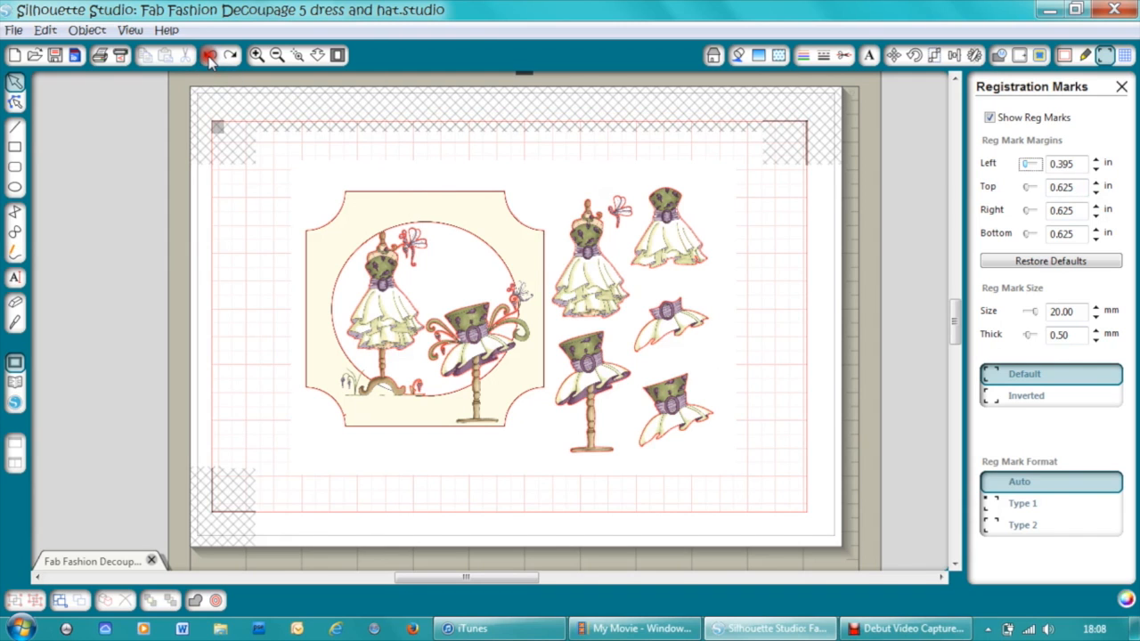
click(210, 57)
click(210, 57)
click(210, 57)
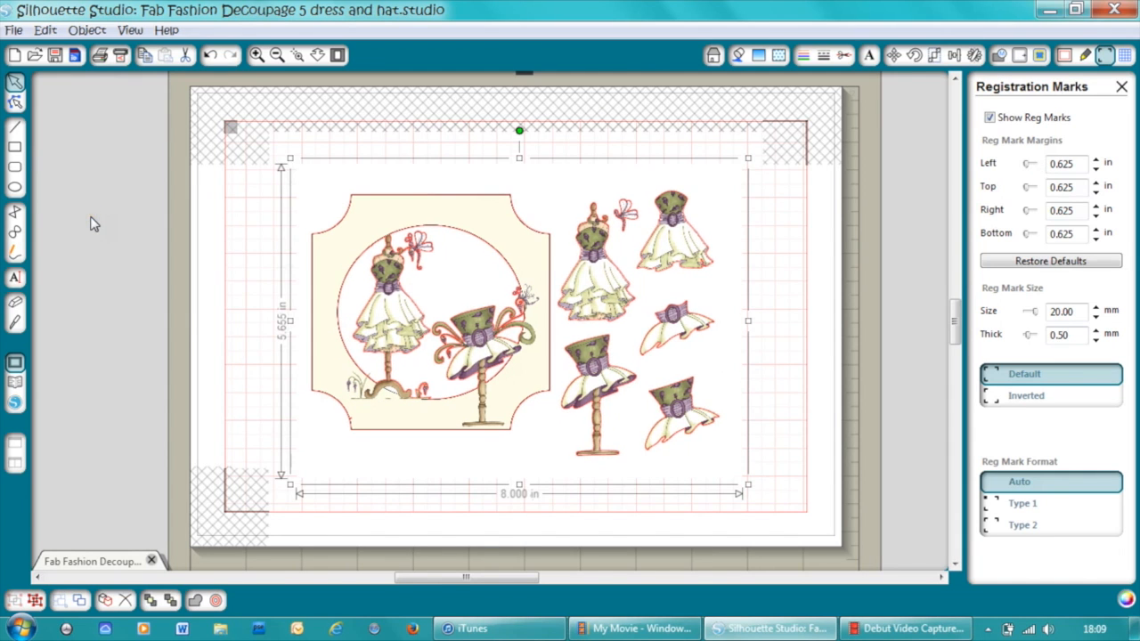
Open the print settings for the Canon iP3600 series printer and cancel the print
click(99, 55)
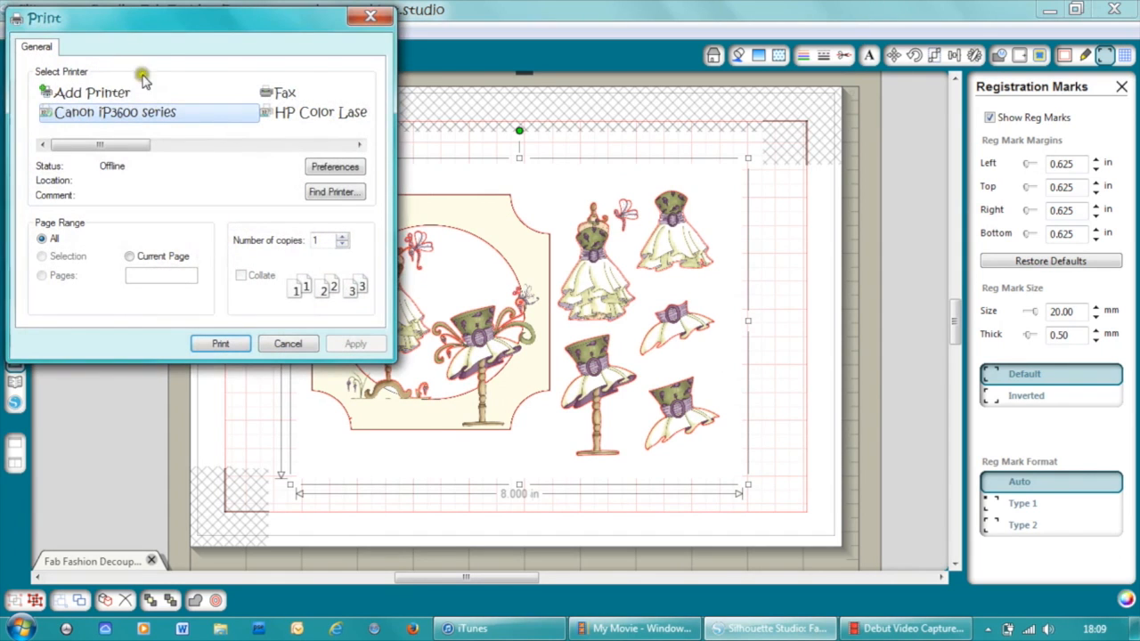
click(174, 116)
click(203, 121)
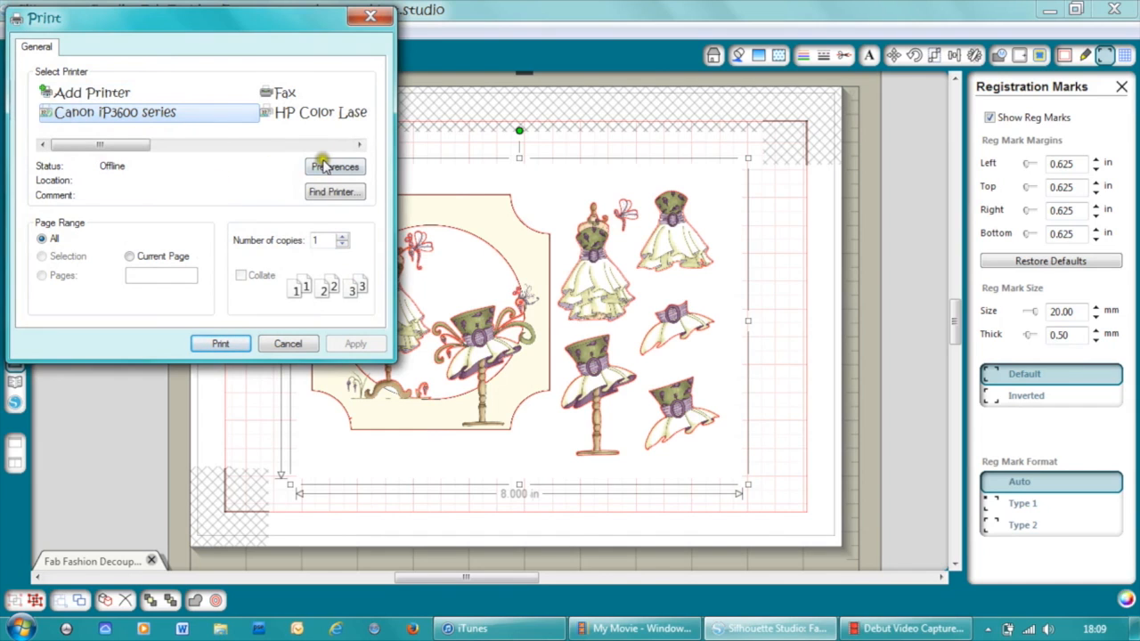
click(225, 345)
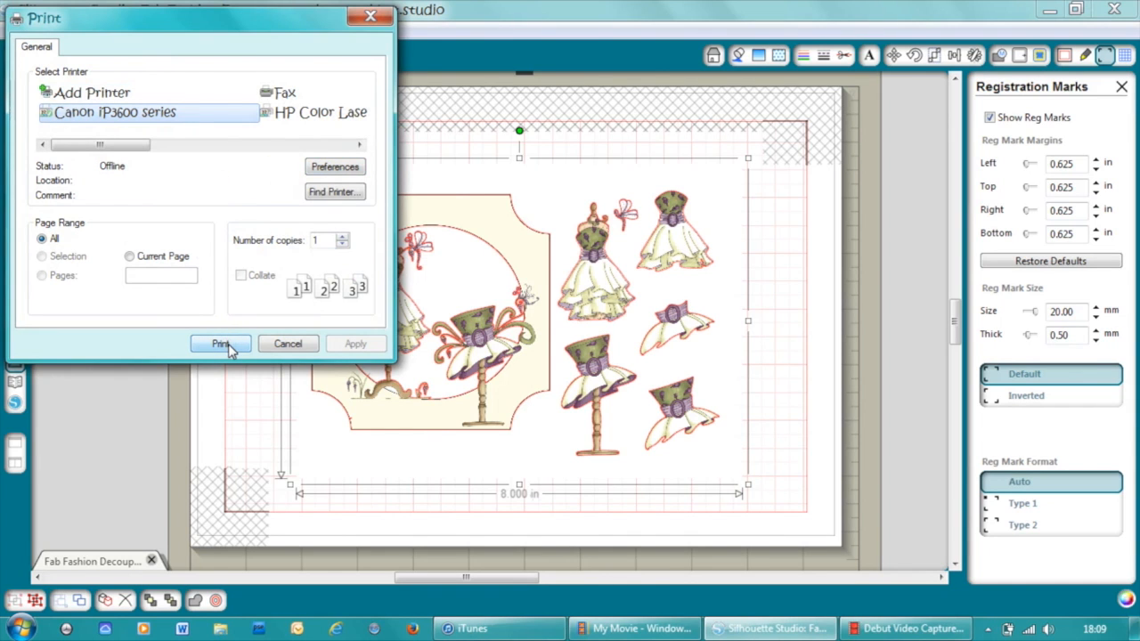
click(229, 347)
click(276, 344)
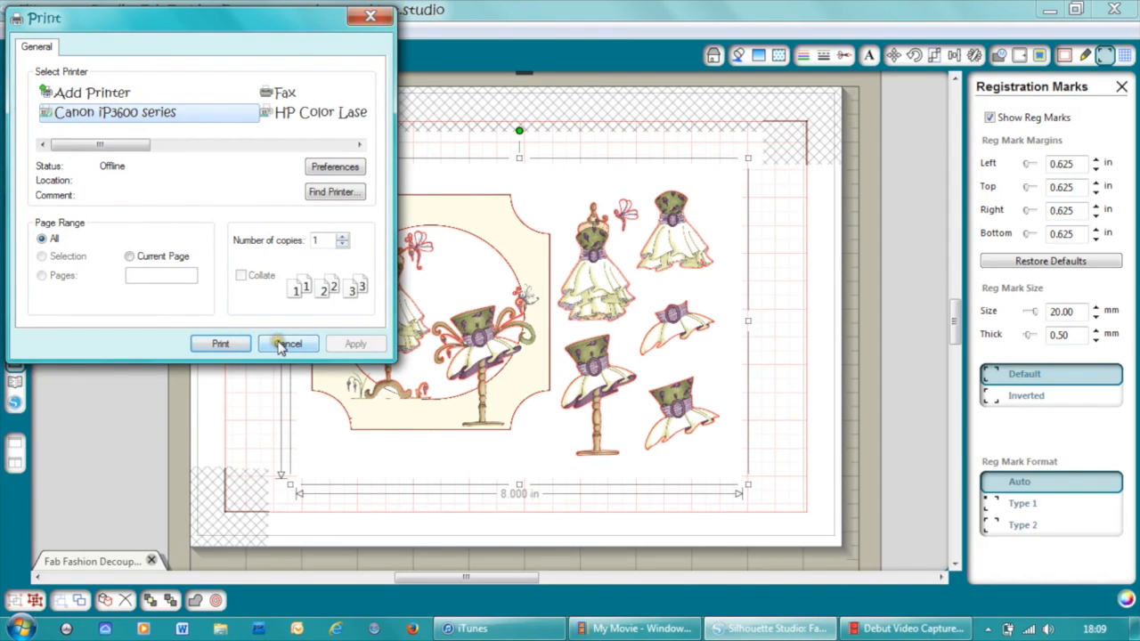
Print one copy of the artwork page with its registration marks on the Canon iP3600 series printer
click(199, 342)
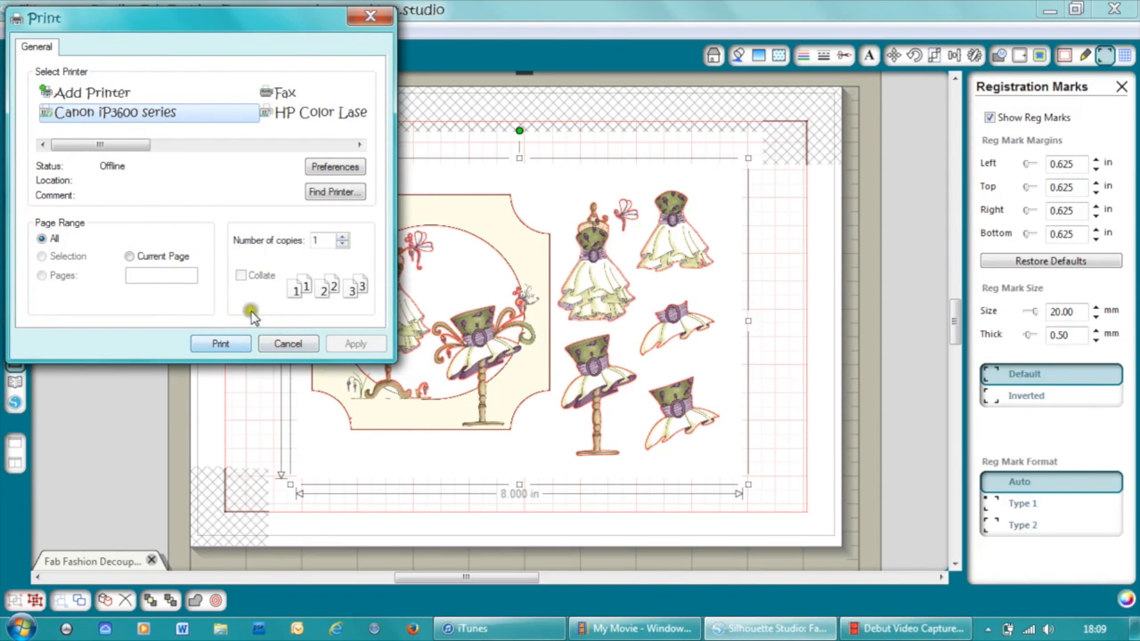
click(241, 352)
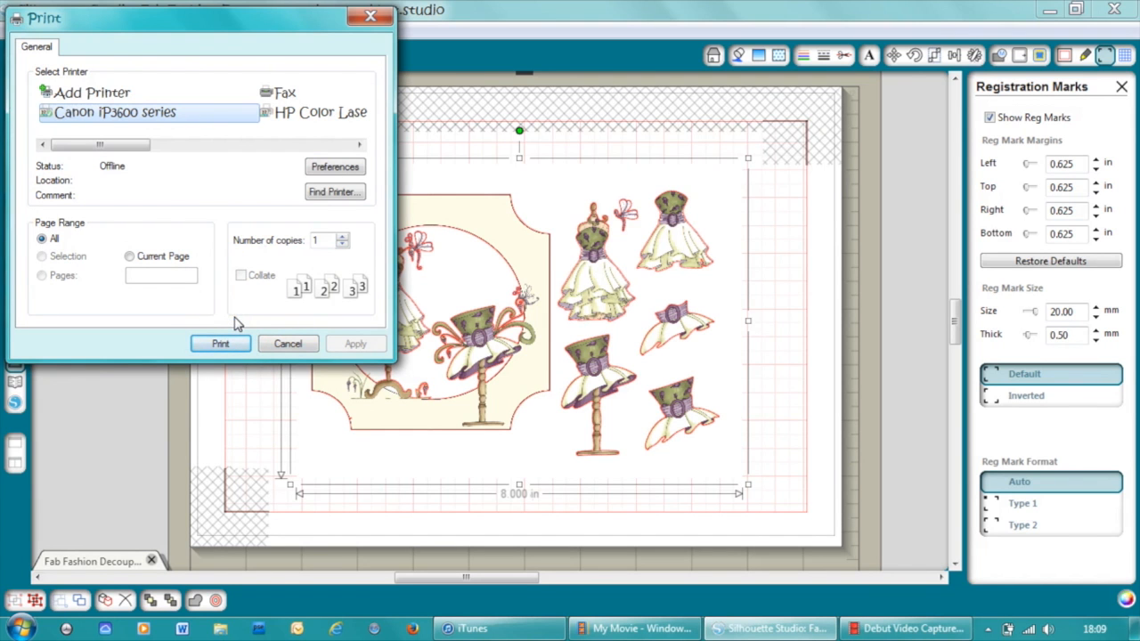
click(227, 343)
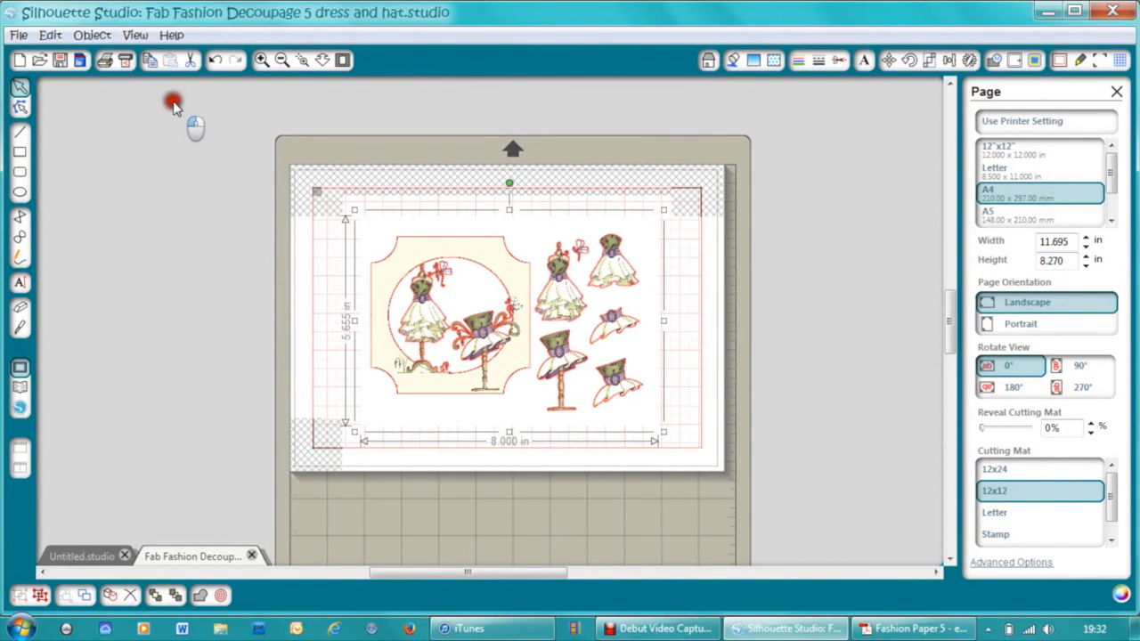
Send the design to the Silhouette cutter, skipping printing and continuing past the mat-loading instructions, and choose automatic registration mark detection
click(127, 60)
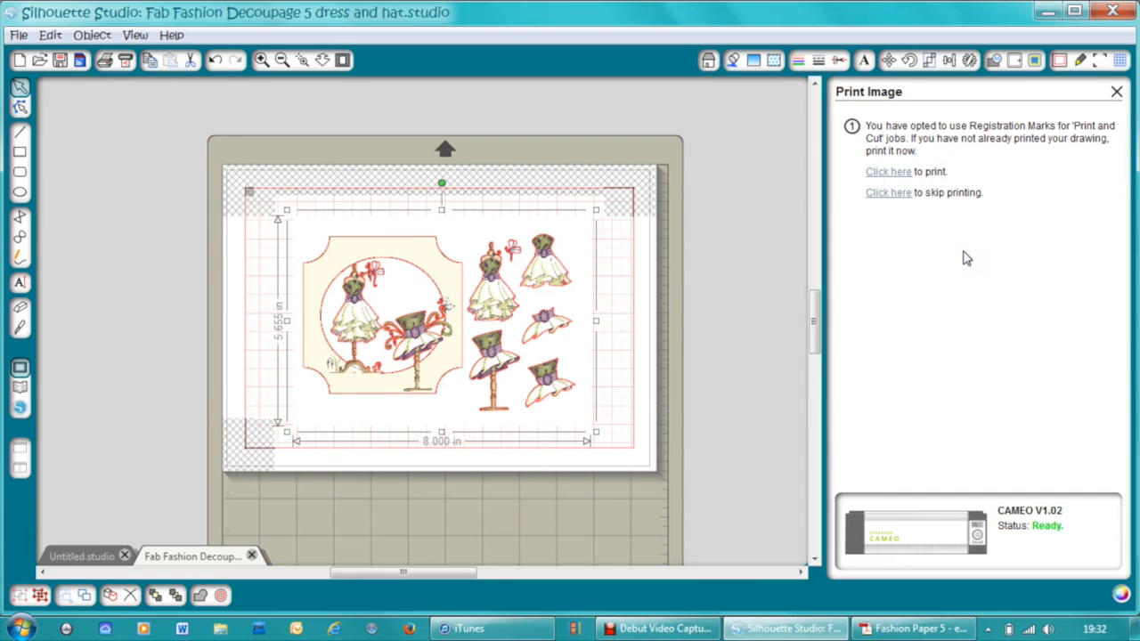
click(894, 193)
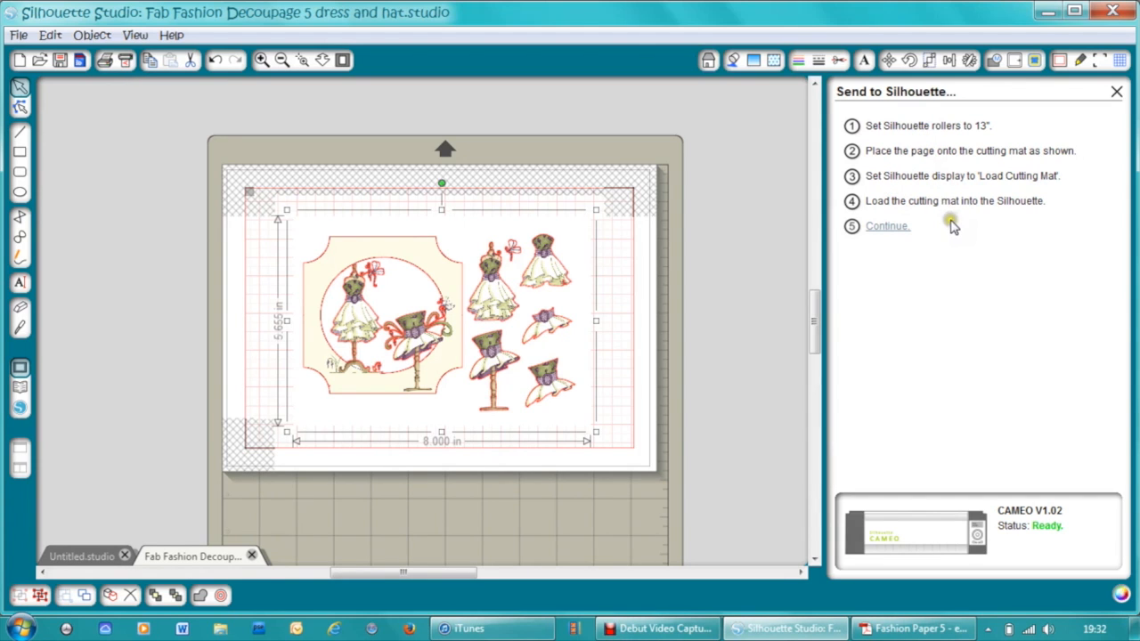
click(885, 228)
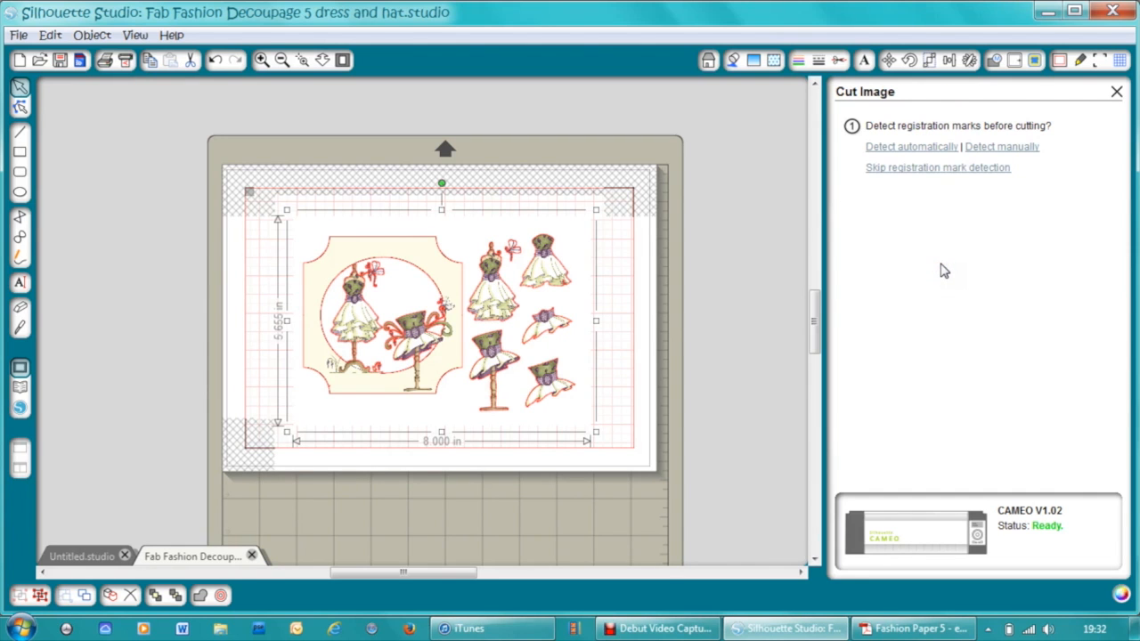
click(942, 265)
click(941, 265)
click(879, 147)
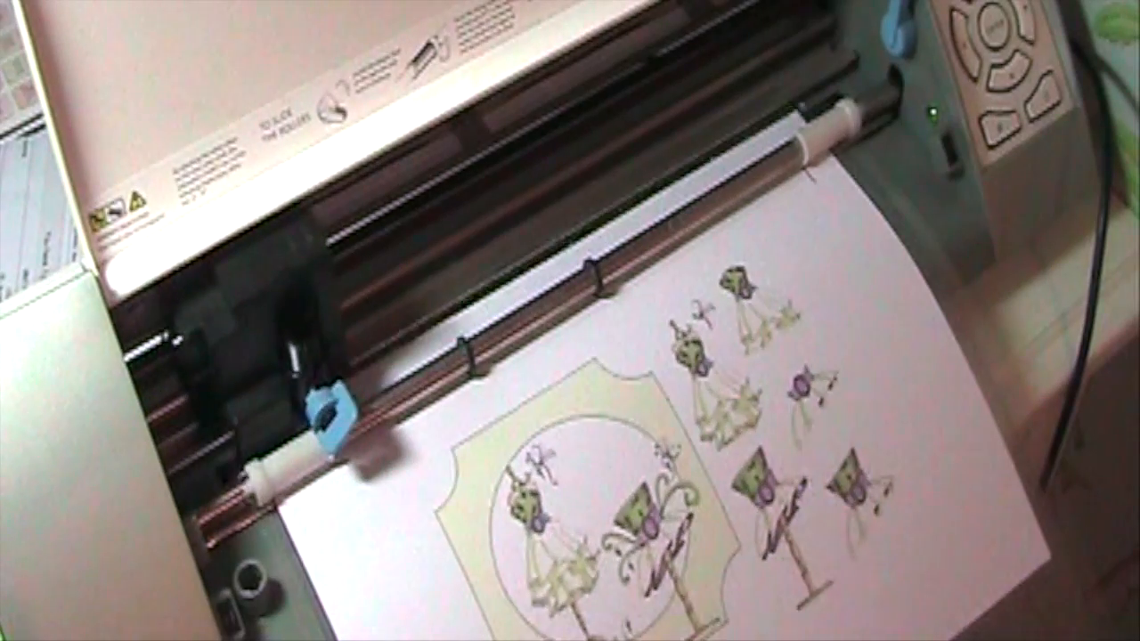